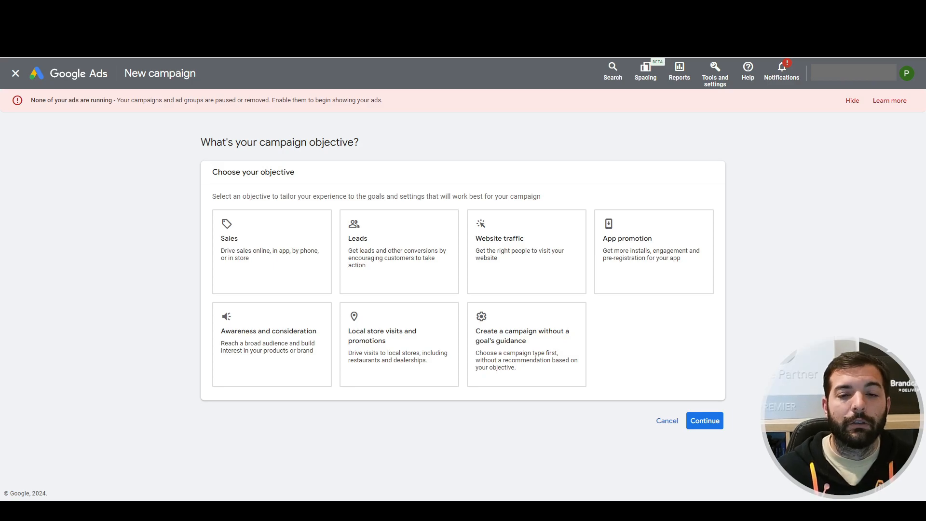
Choose Sales as the campaign objective and accept the account-default Purchases conversion goal.
{"action": "left_click", "coordinate": [236, 248]}
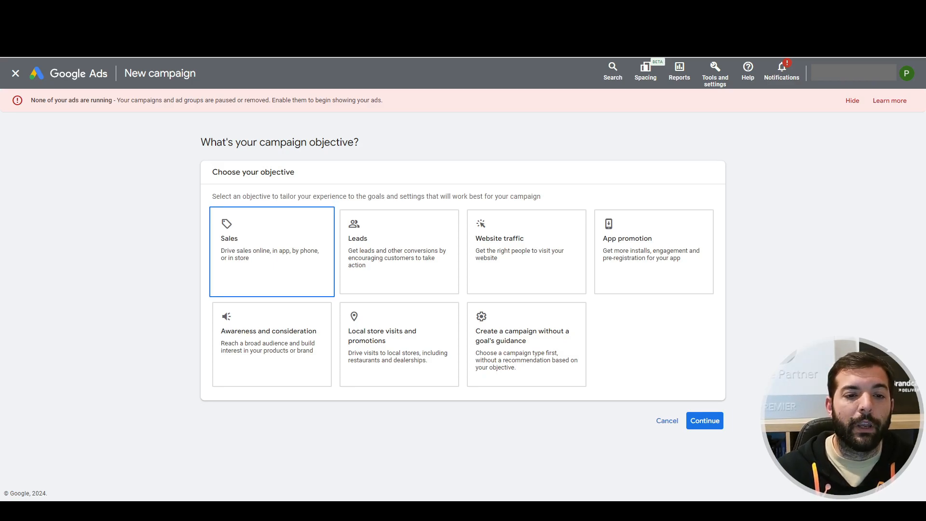
{"action": "scroll", "coordinate": [474, 409], "scroll_direction": "down", "scroll_amount": 2}
{"action": "mouse_move", "coordinate": [475, 409]}
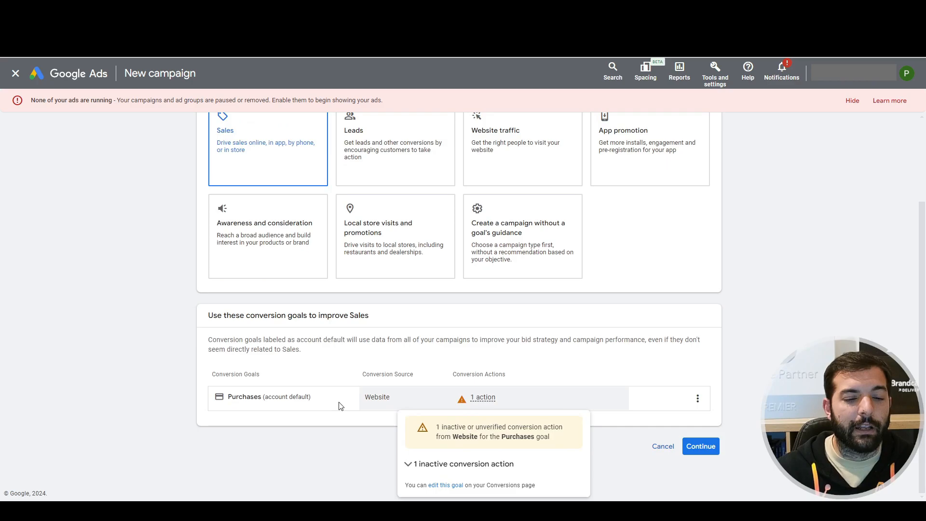
{"action": "left_click", "coordinate": [704, 447]}
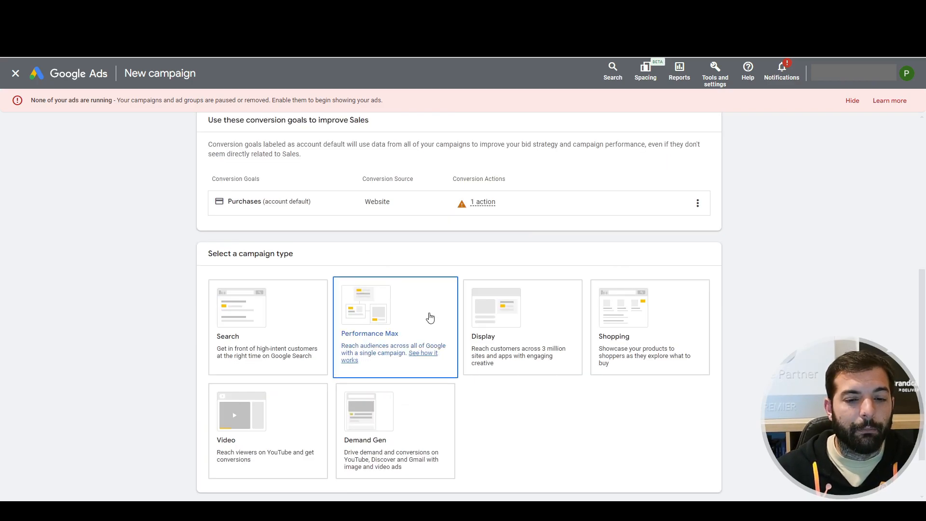
Select Performance Max as the campaign type, name the campaign "Test PMax" and continue to bidding.
{"action": "left_click", "coordinate": [430, 316]}
{"action": "triple_click", "coordinate": [262, 393]}
{"action": "type", "text": "Test "}
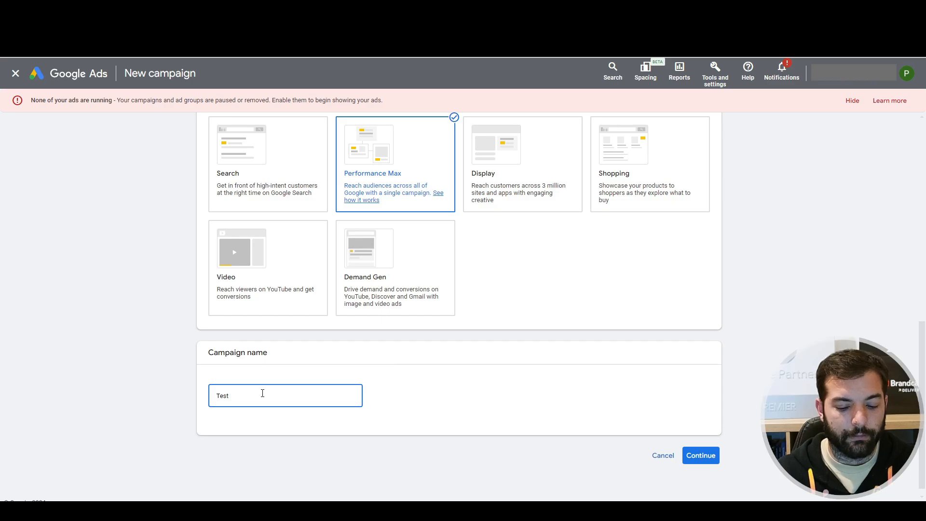
{"action": "type", "text": "PMax"}
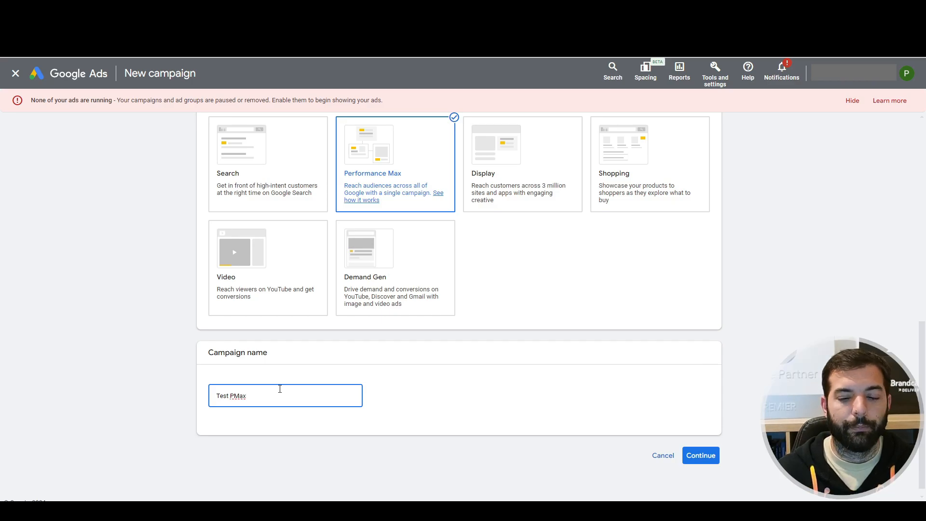
{"action": "left_click", "coordinate": [699, 455]}
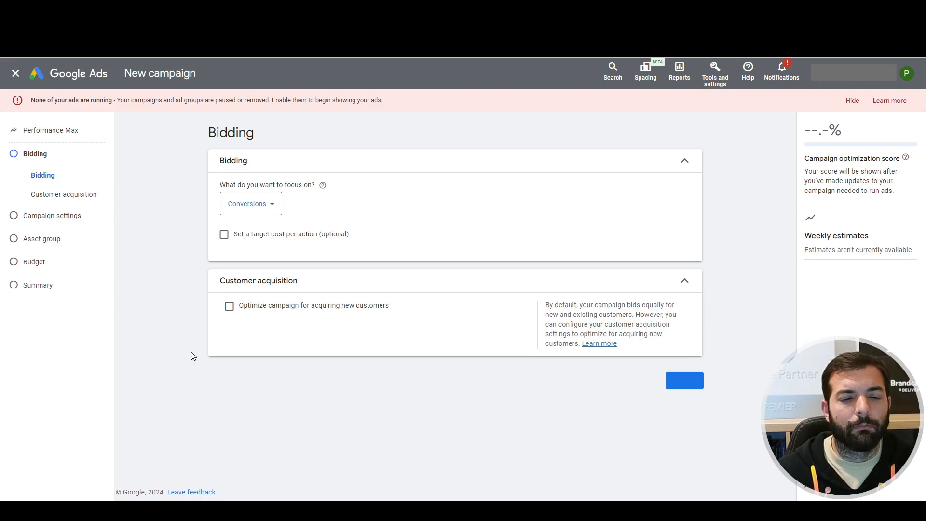
Set the bidding focus to Conversion value and continue to the campaign settings.
{"action": "left_click", "coordinate": [254, 206]}
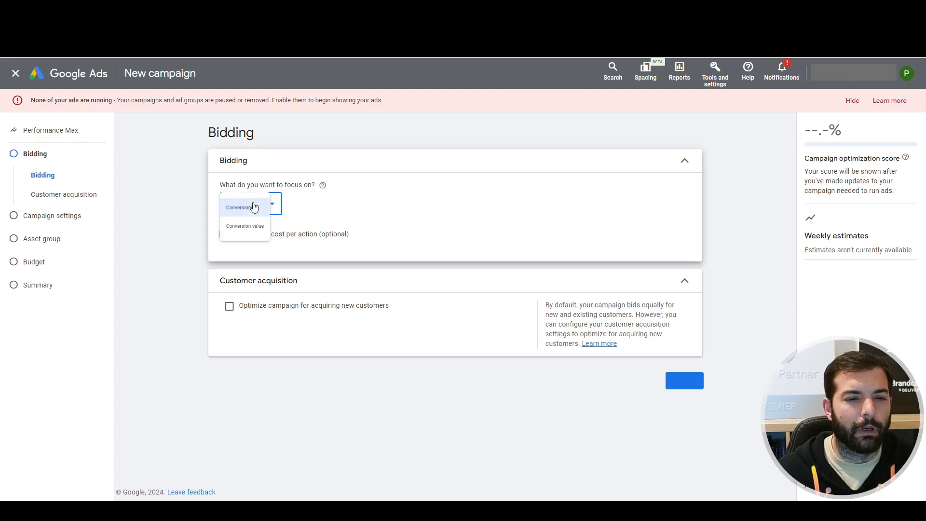
{"action": "left_click", "coordinate": [266, 230]}
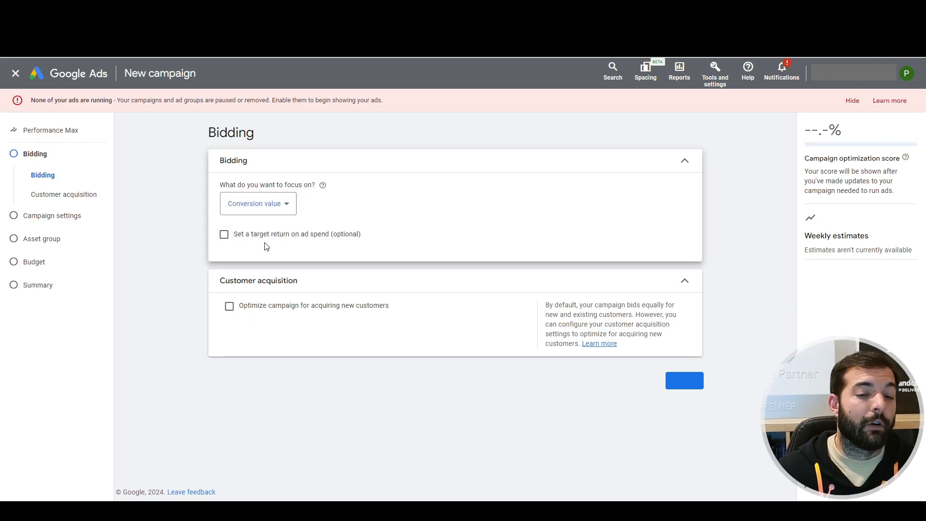
{"action": "left_click", "coordinate": [684, 380]}
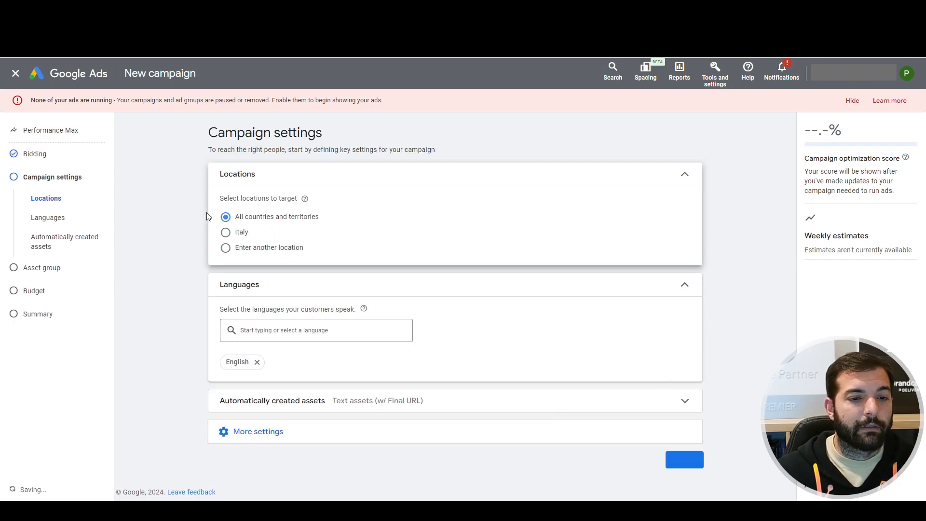
Target Italy as the campaign location and add the suggested Italian language alongside English.
{"action": "left_click", "coordinate": [225, 232]}
{"action": "left_click", "coordinate": [345, 329]}
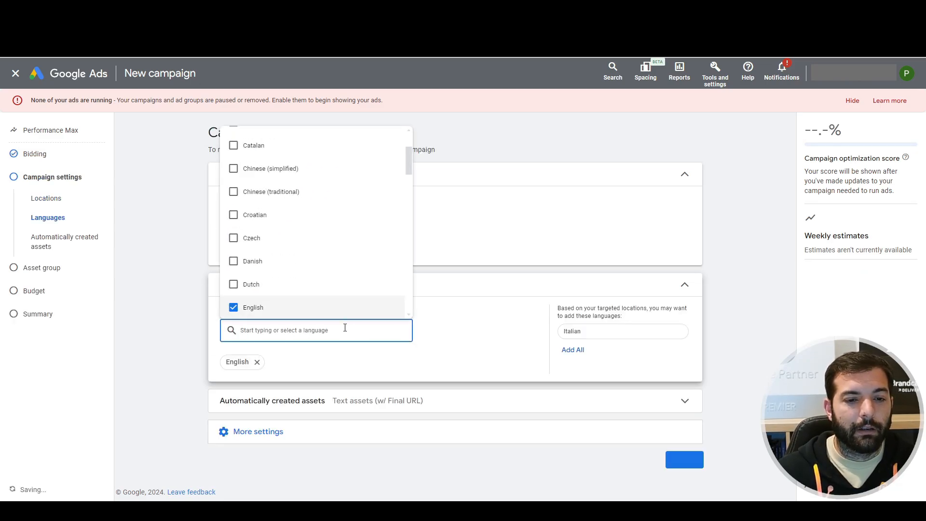
{"action": "left_click", "coordinate": [579, 330]}
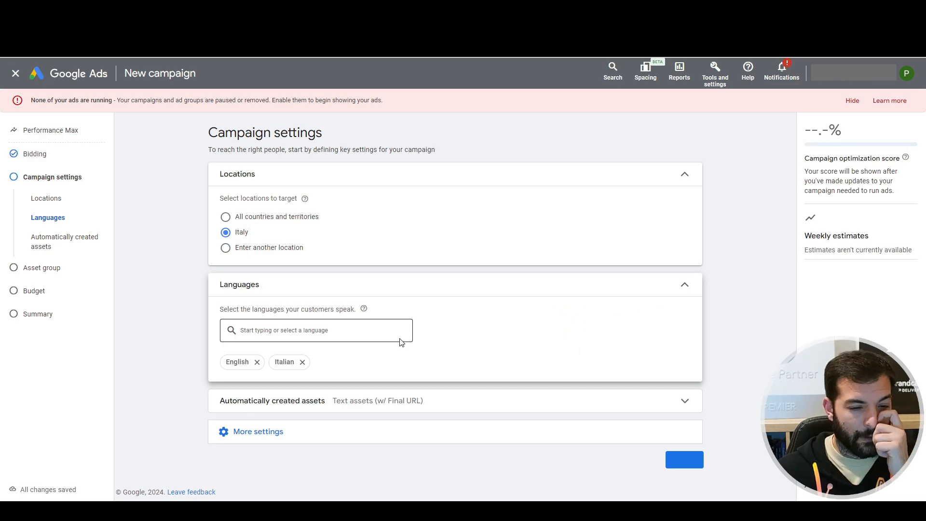
Disable both the Final URL and Text assets options for automatically created assets.
{"action": "left_click", "coordinate": [372, 404]}
{"action": "scroll", "coordinate": [371, 396], "scroll_direction": "down", "scroll_amount": 1}
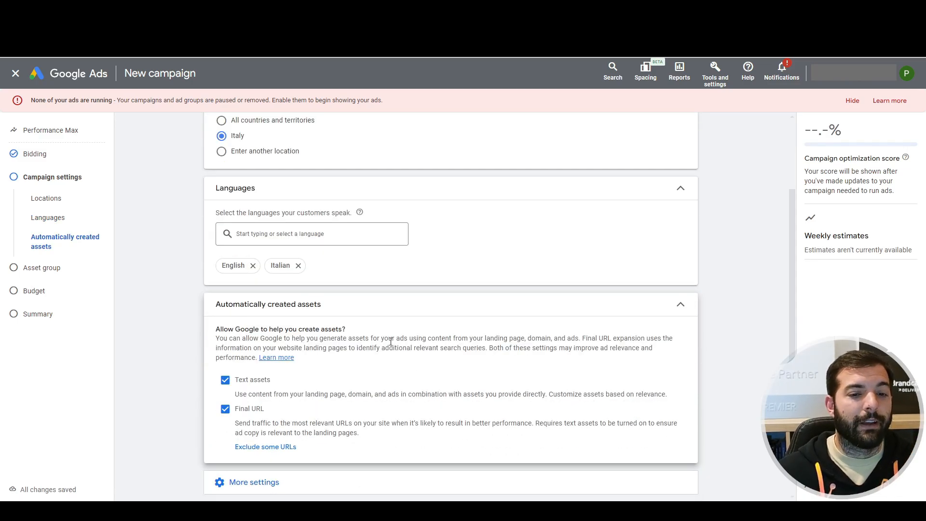
{"action": "left_click", "coordinate": [225, 410]}
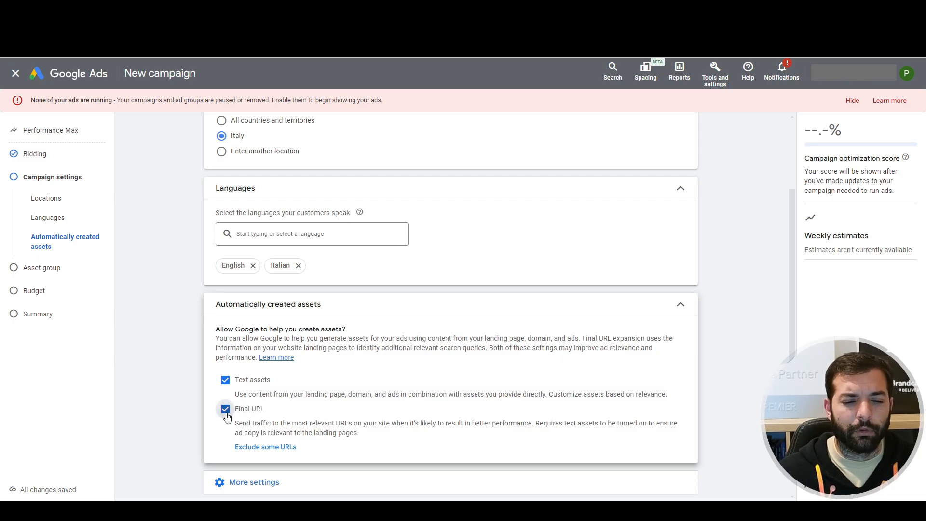
{"action": "left_click", "coordinate": [224, 381]}
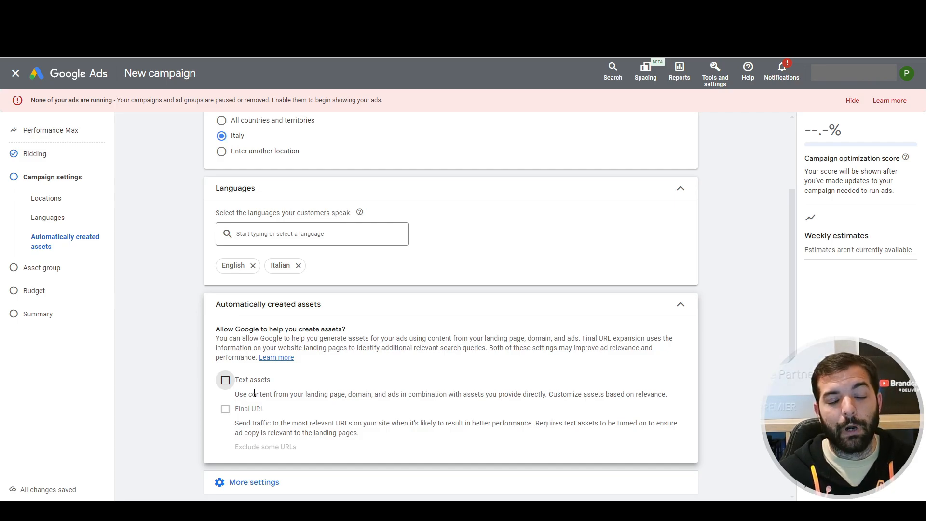
{"action": "left_click", "coordinate": [226, 380]}
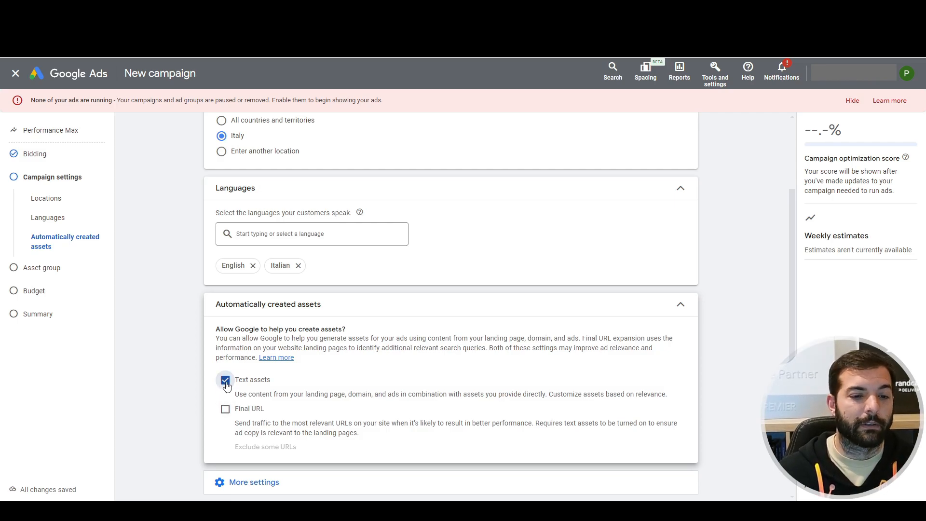
{"action": "left_click", "coordinate": [225, 380]}
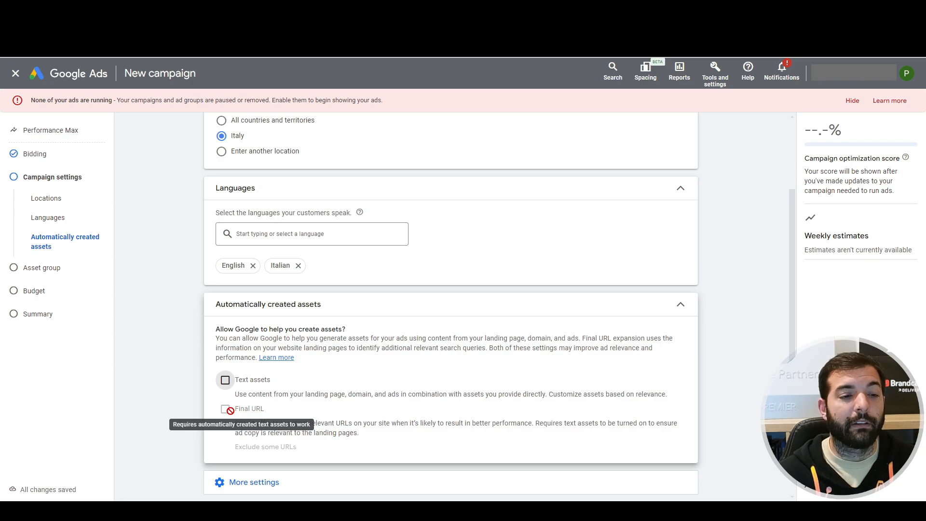
Expand the additional campaign settings, leave them at their defaults and proceed to the asset group.
{"action": "scroll", "coordinate": [230, 410], "scroll_direction": "down", "scroll_amount": 1}
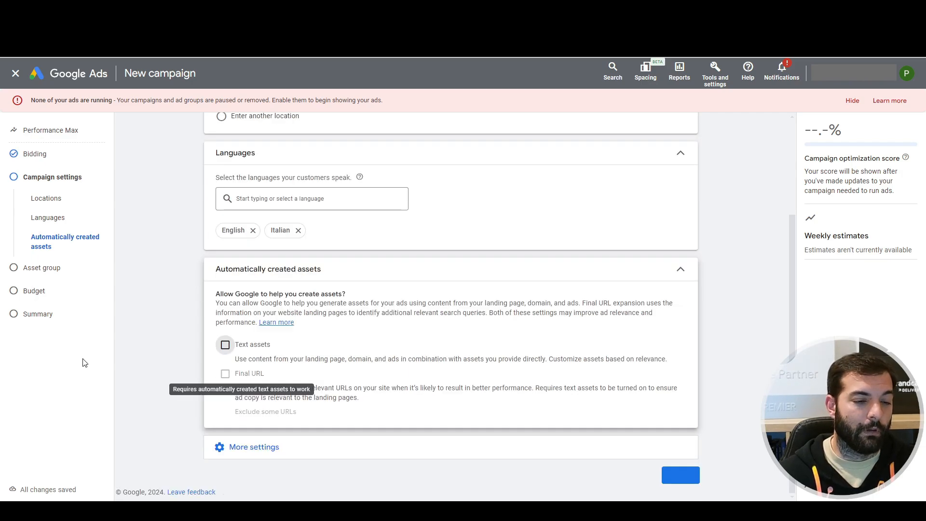
{"action": "left_click", "coordinate": [241, 447]}
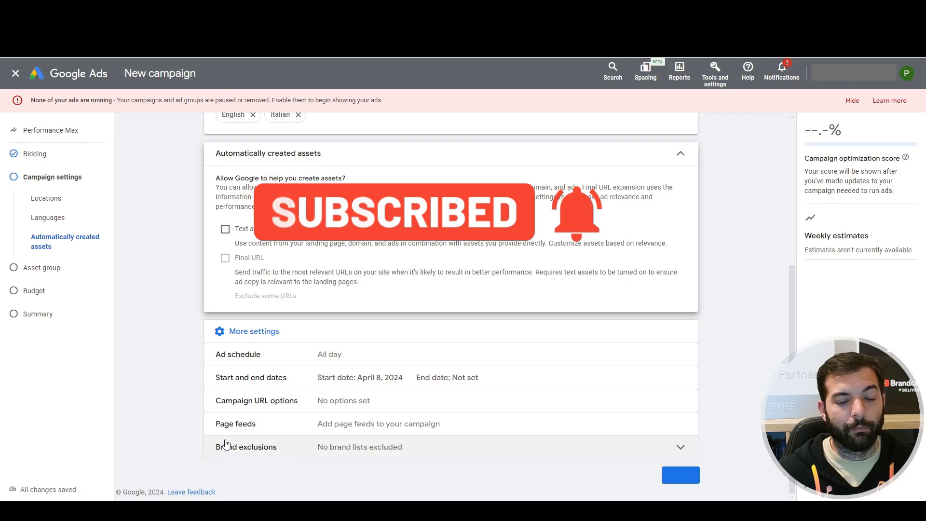
{"action": "left_click", "coordinate": [681, 475]}
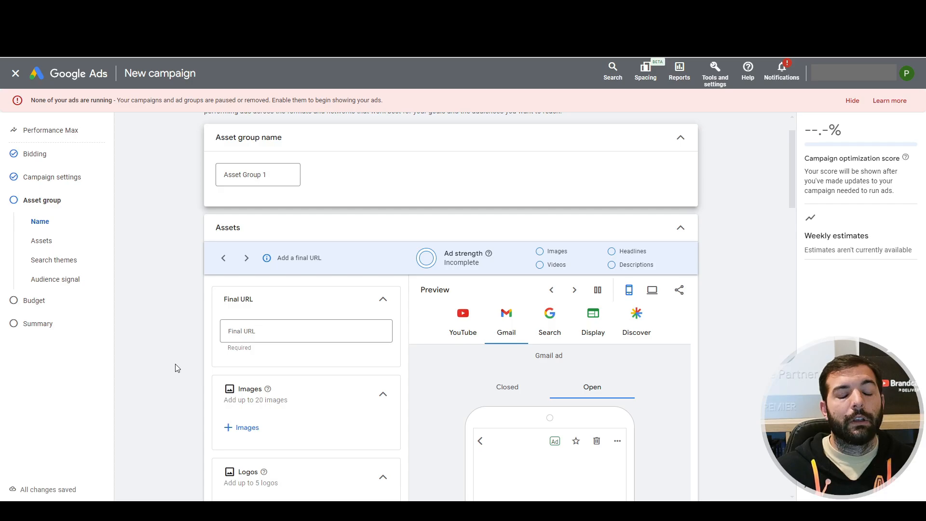
Examine the asset group's image and logo requirements, including the recommended and minimum sizes in their help notes.
{"action": "scroll", "coordinate": [175, 363], "scroll_direction": "down", "scroll_amount": 2}
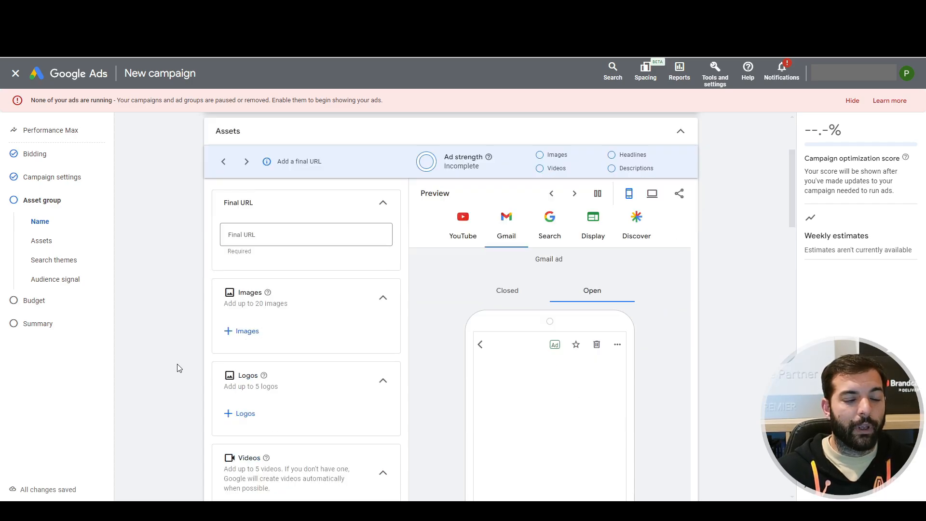
{"action": "scroll", "coordinate": [195, 418], "scroll_direction": "down", "scroll_amount": 2}
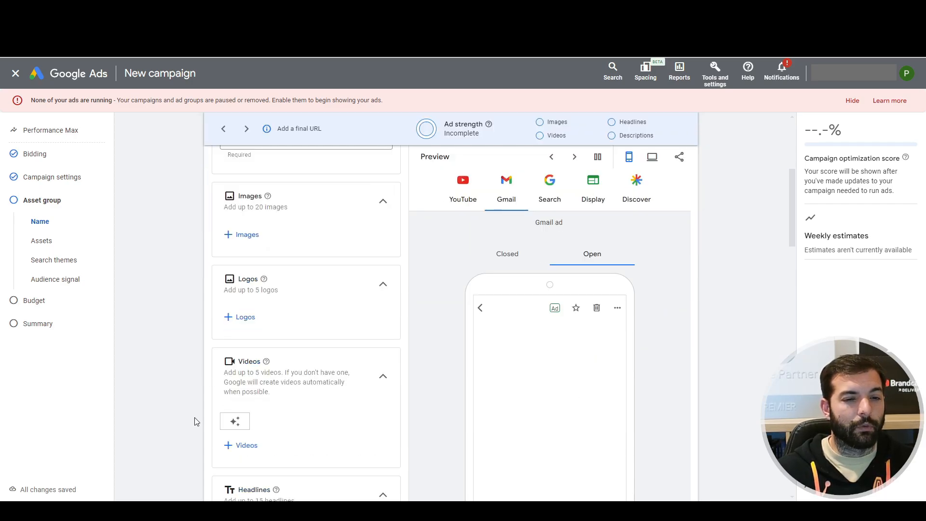
{"action": "scroll", "coordinate": [195, 417], "scroll_direction": "up", "scroll_amount": 2}
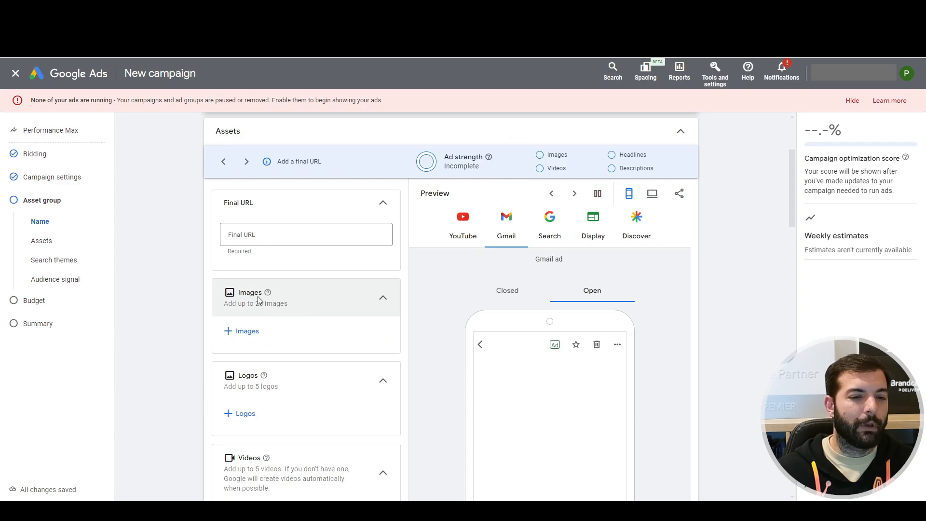
{"action": "mouse_move", "coordinate": [268, 295]}
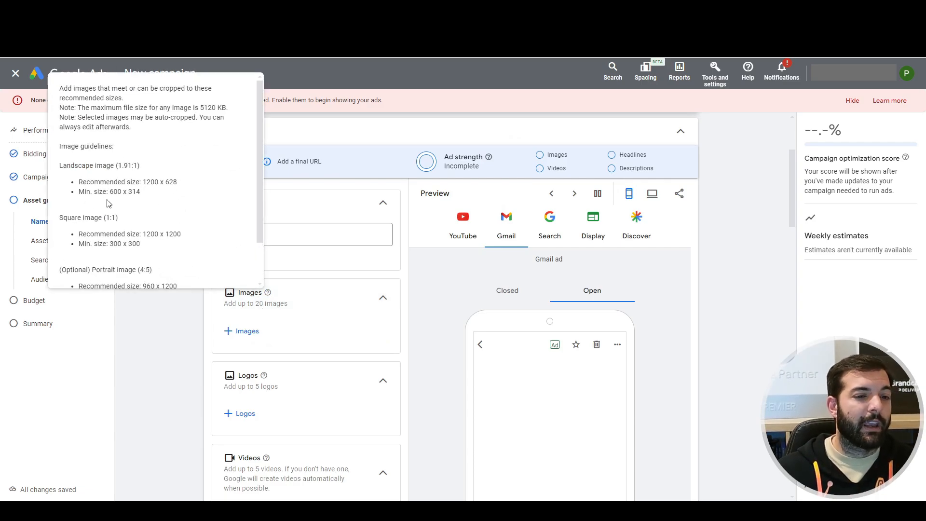
{"action": "scroll", "coordinate": [109, 203], "scroll_direction": "down", "scroll_amount": 1}
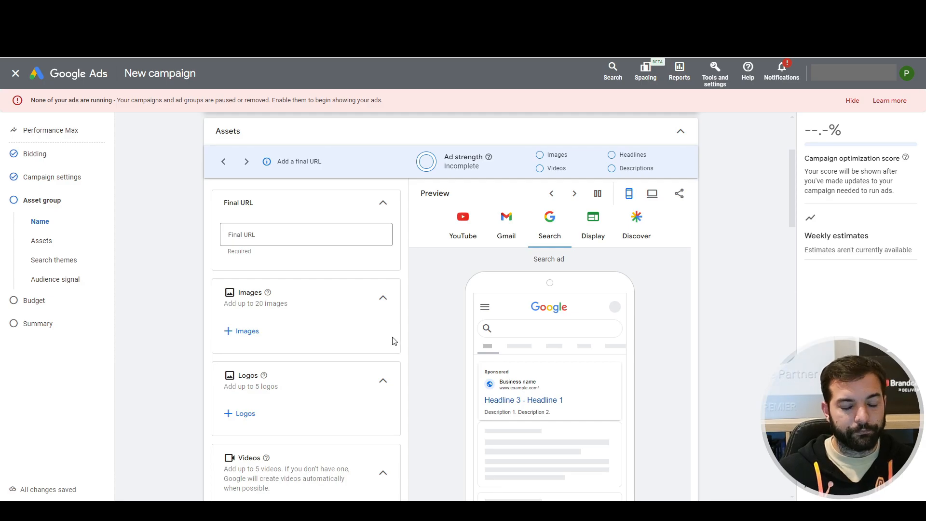
{"action": "scroll", "coordinate": [373, 346], "scroll_direction": "down", "scroll_amount": 1}
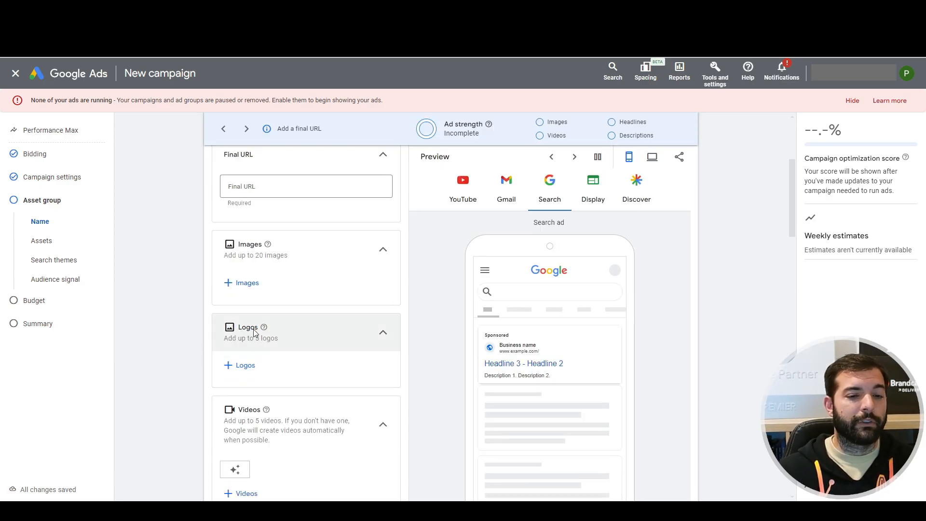
{"action": "mouse_move", "coordinate": [262, 332]}
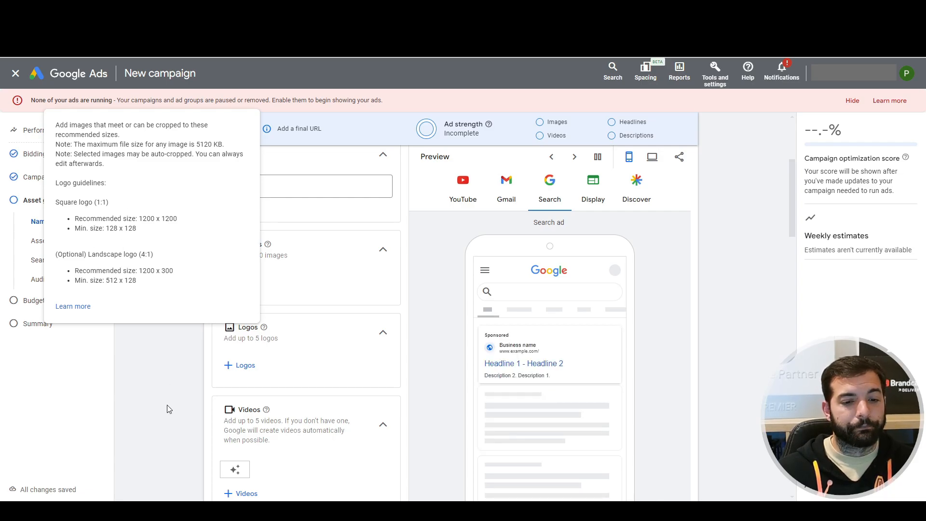
Review the asset group's fields for videos, headlines, long headlines, descriptions, business name, sitelinks and call to action.
{"action": "scroll", "coordinate": [167, 404], "scroll_direction": "down", "scroll_amount": 1}
{"action": "scroll", "coordinate": [179, 418], "scroll_direction": "down", "scroll_amount": 1}
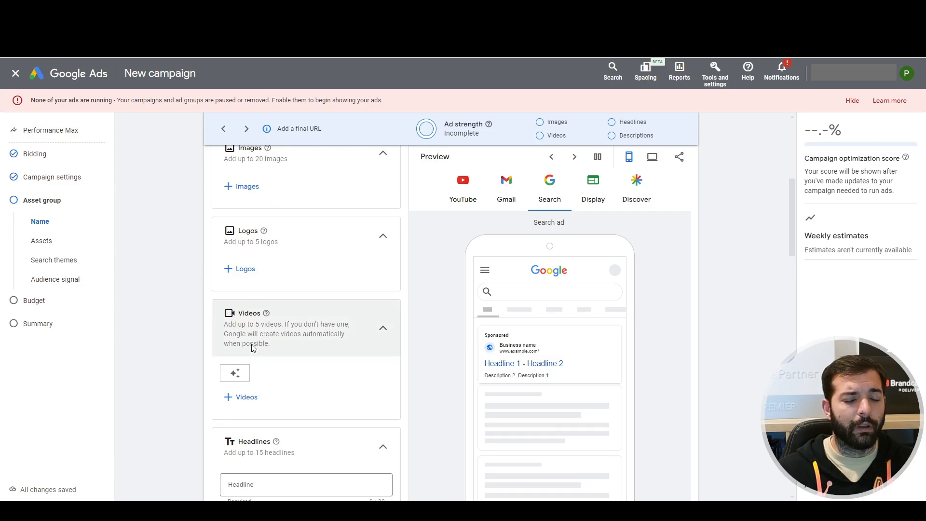
{"action": "scroll", "coordinate": [259, 387], "scroll_direction": "down", "scroll_amount": 2}
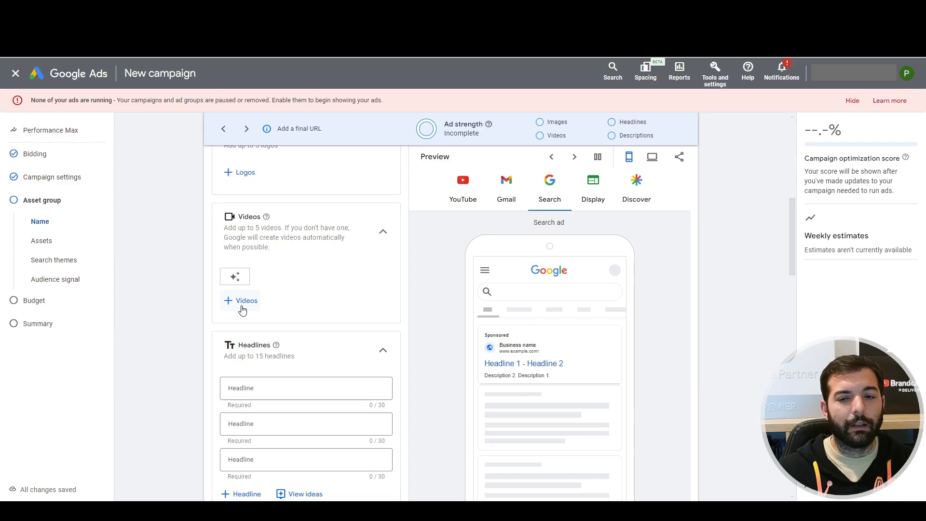
{"action": "scroll", "coordinate": [242, 310], "scroll_direction": "down", "scroll_amount": 1}
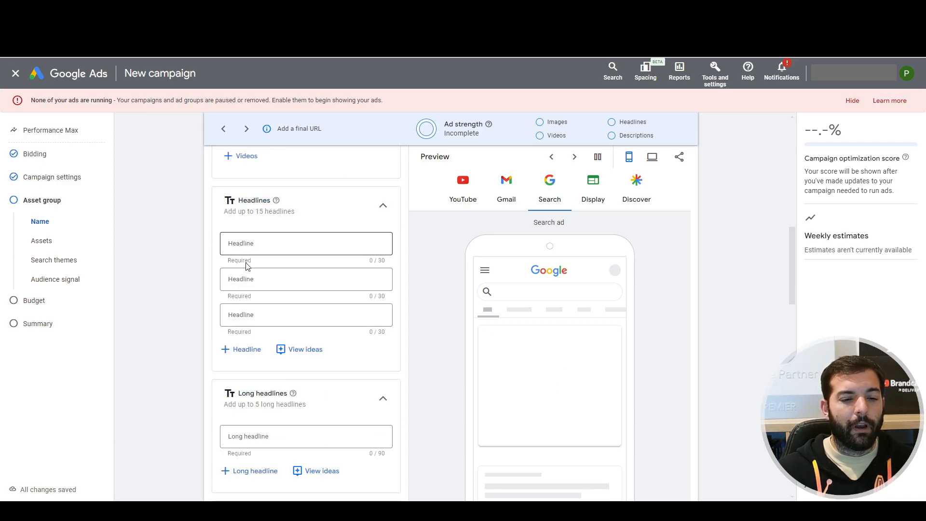
{"action": "scroll", "coordinate": [231, 322], "scroll_direction": "down", "scroll_amount": 1}
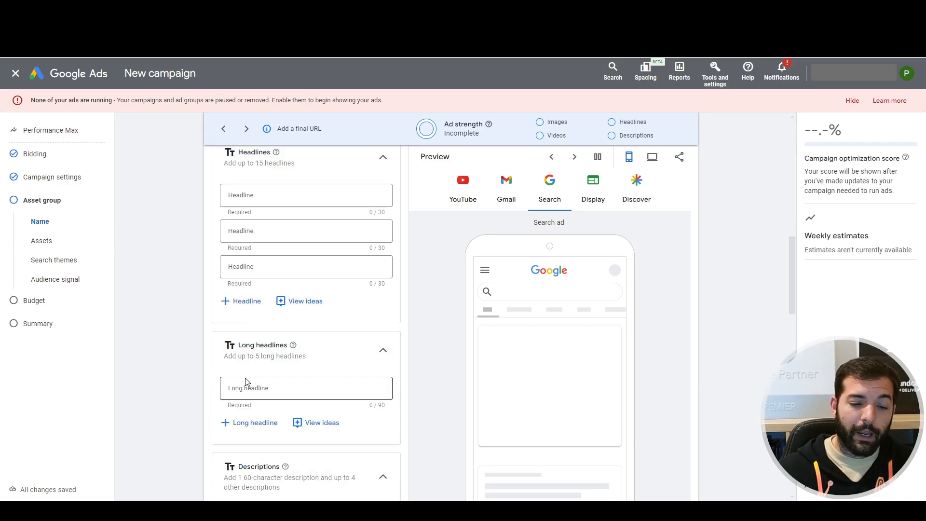
{"action": "scroll", "coordinate": [262, 418], "scroll_direction": "down", "scroll_amount": 4}
{"action": "scroll", "coordinate": [284, 415], "scroll_direction": "up", "scroll_amount": 7}
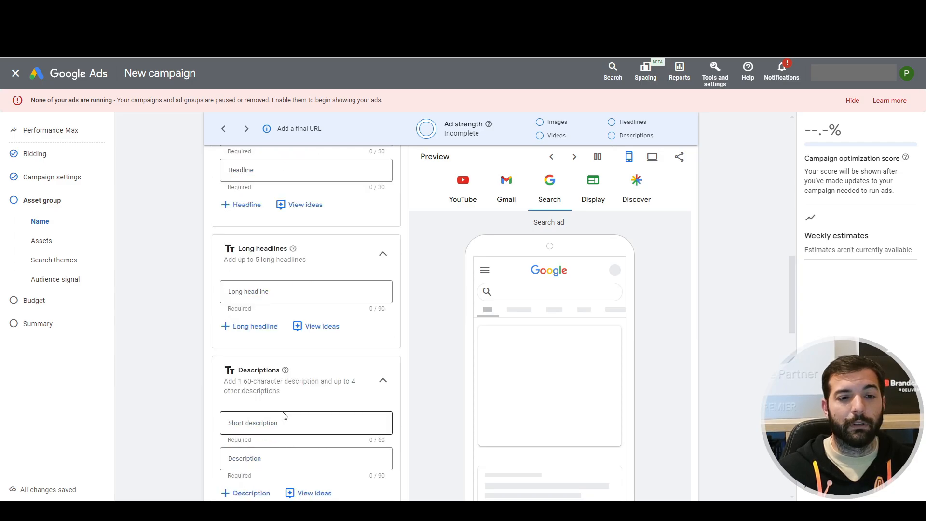
{"action": "scroll", "coordinate": [236, 241], "scroll_direction": "up", "scroll_amount": 1}
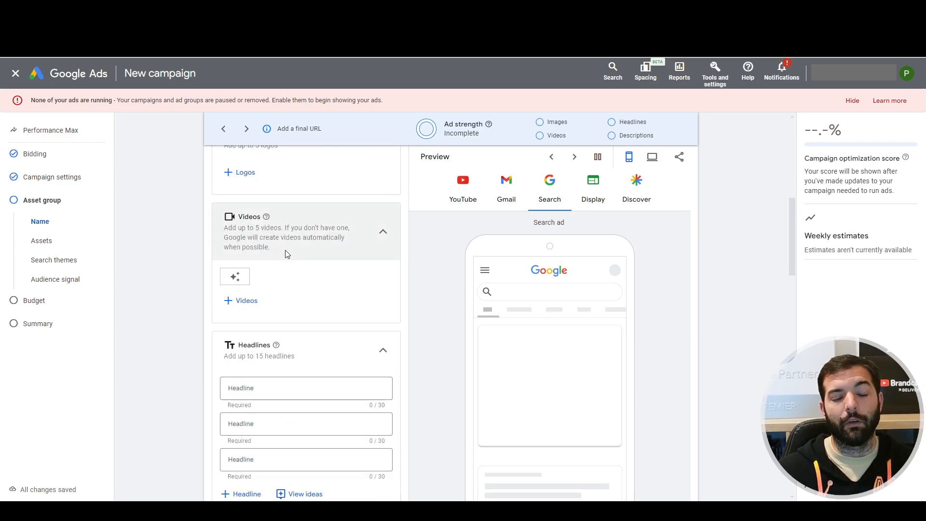
{"action": "scroll", "coordinate": [319, 278], "scroll_direction": "down", "scroll_amount": 1}
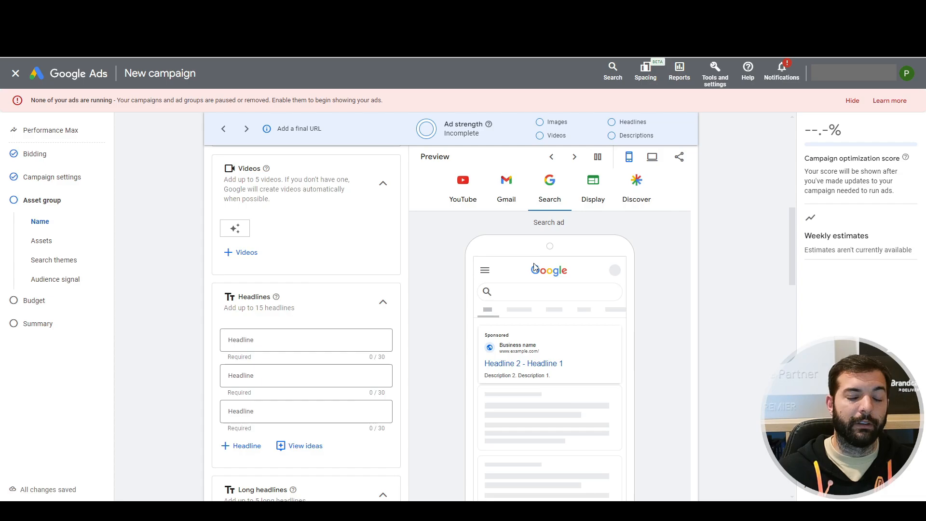
{"action": "scroll", "coordinate": [284, 375], "scroll_direction": "down", "scroll_amount": 8}
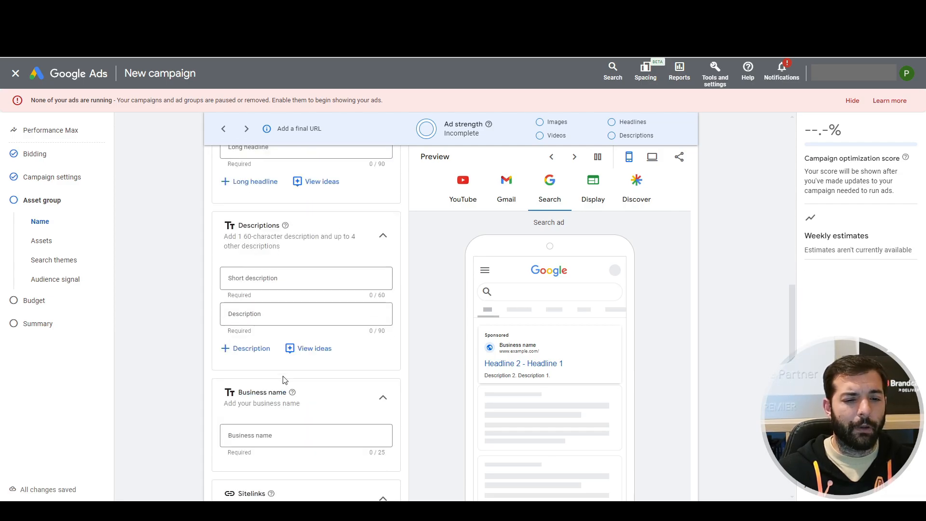
{"action": "scroll", "coordinate": [283, 379], "scroll_direction": "down", "scroll_amount": 3}
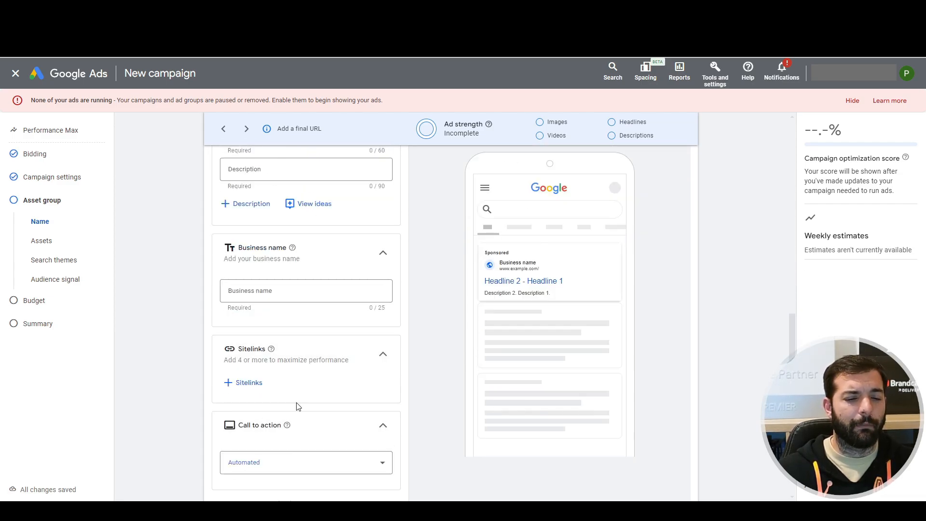
Go back over the whole asset group form, from the final URL through the text fields to the additional asset types.
{"action": "scroll", "coordinate": [234, 405], "scroll_direction": "down", "scroll_amount": 1}
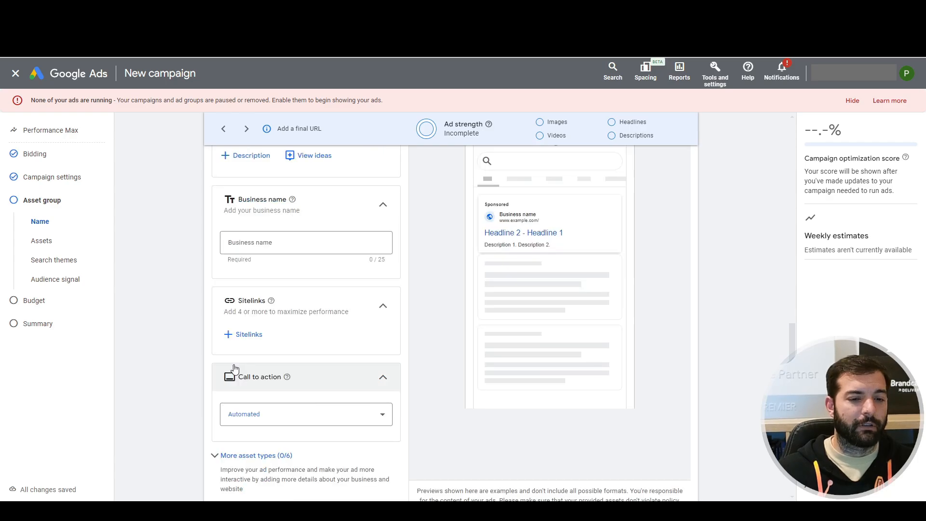
{"action": "scroll", "coordinate": [297, 410], "scroll_direction": "down", "scroll_amount": 1}
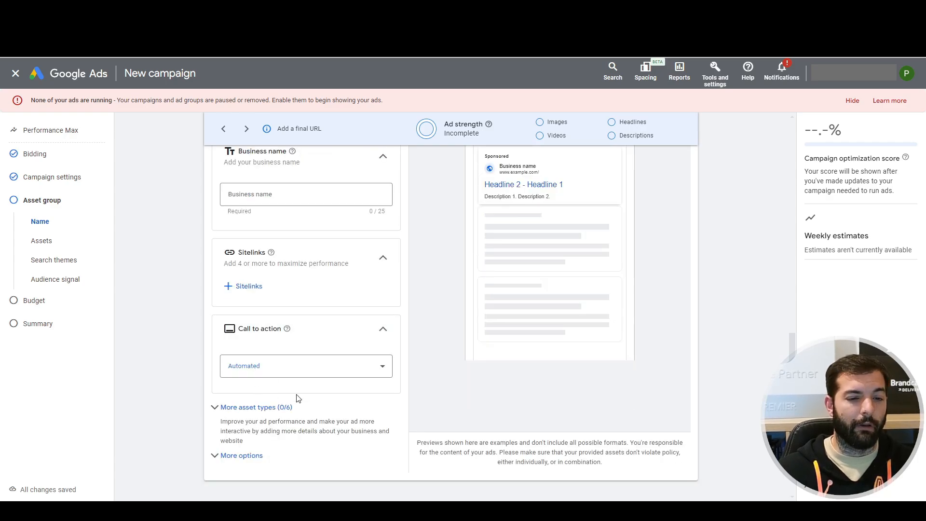
{"action": "scroll", "coordinate": [320, 413], "scroll_direction": "down", "scroll_amount": 3}
{"action": "scroll", "coordinate": [316, 413], "scroll_direction": "up", "scroll_amount": 3}
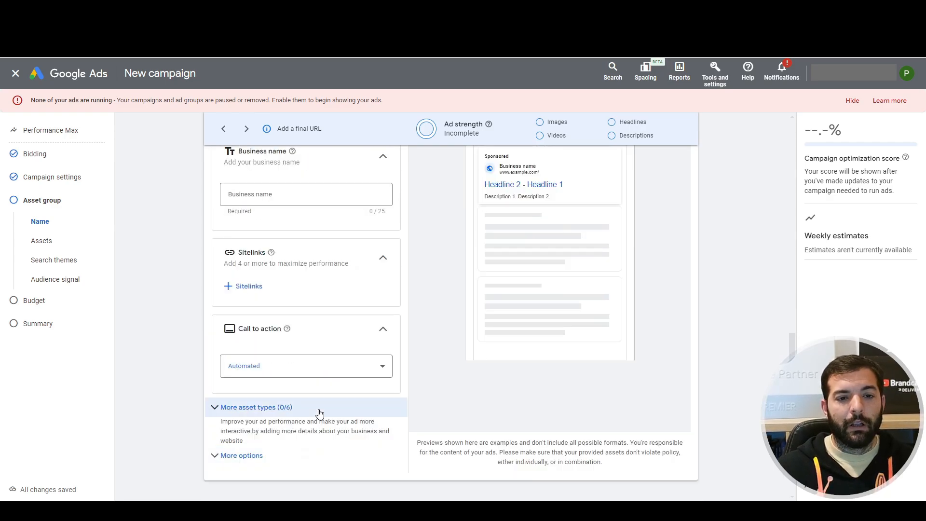
{"action": "scroll", "coordinate": [319, 413], "scroll_direction": "up", "scroll_amount": 2}
{"action": "scroll", "coordinate": [140, 372], "scroll_direction": "up", "scroll_amount": 8}
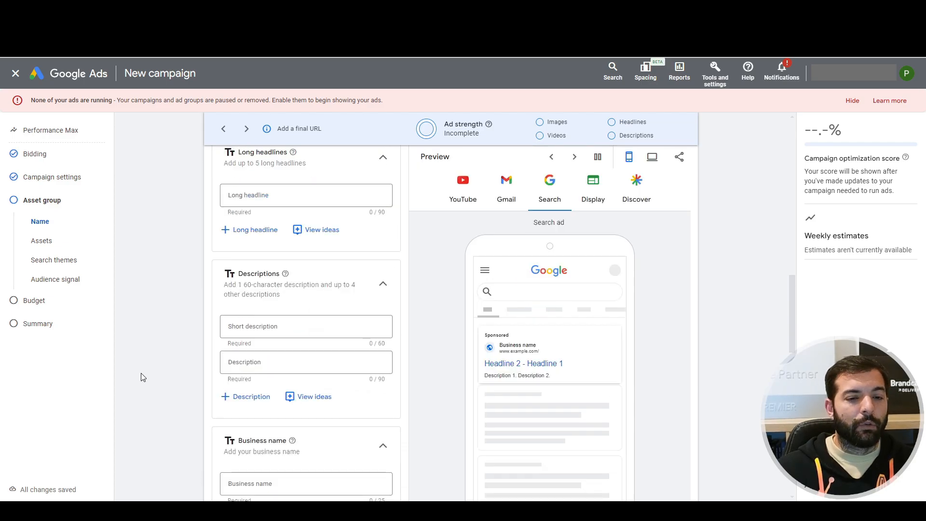
{"action": "scroll", "coordinate": [452, 295], "scroll_direction": "up", "scroll_amount": 6}
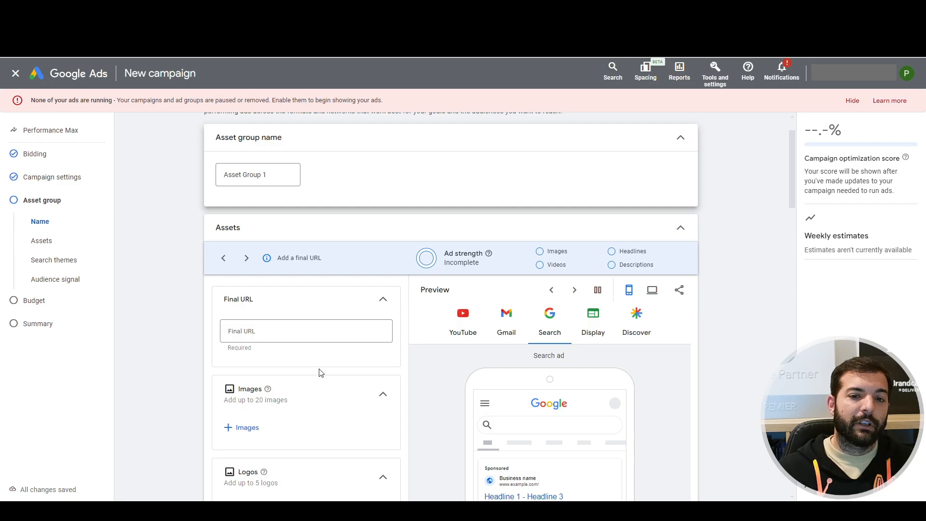
{"action": "scroll", "coordinate": [258, 347], "scroll_direction": "down", "scroll_amount": 6}
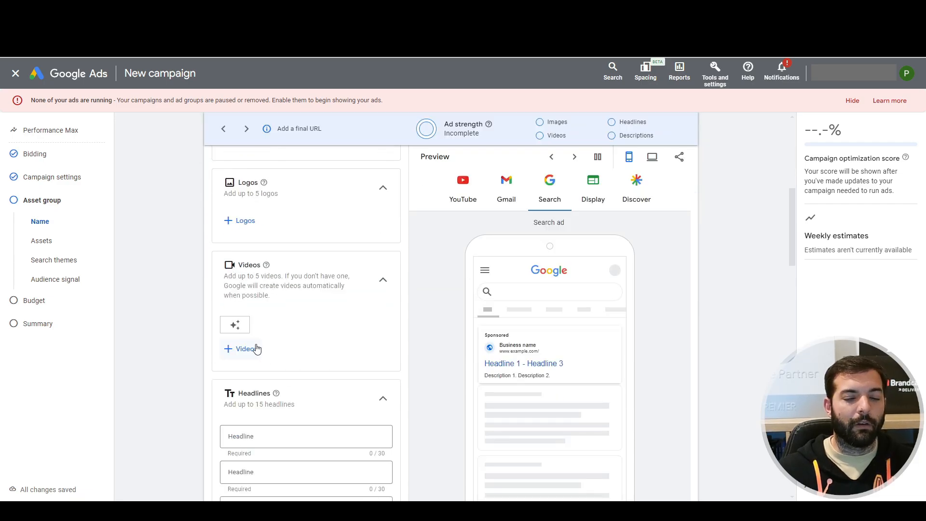
{"action": "scroll", "coordinate": [257, 348], "scroll_direction": "down", "scroll_amount": 5}
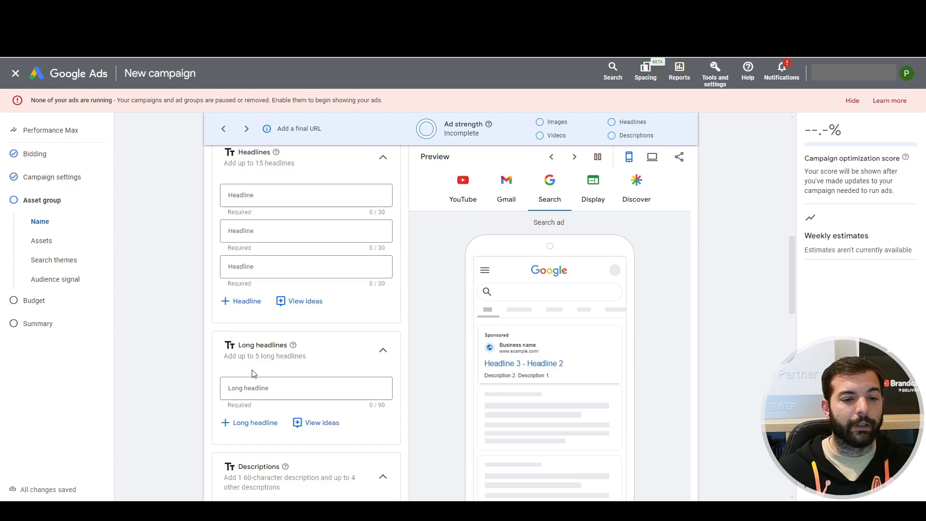
Examine the Signals section of the asset group and its search themes field.
{"action": "left_click", "coordinate": [54, 260]}
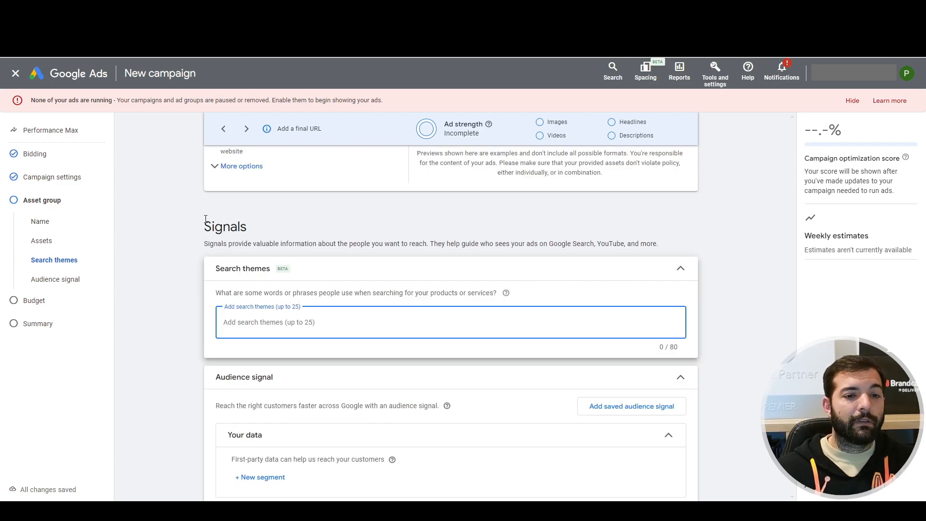
{"action": "left_click_drag", "start_coordinate": [204, 223], "coordinate": [260, 227]}
{"action": "left_click", "coordinate": [166, 248]}
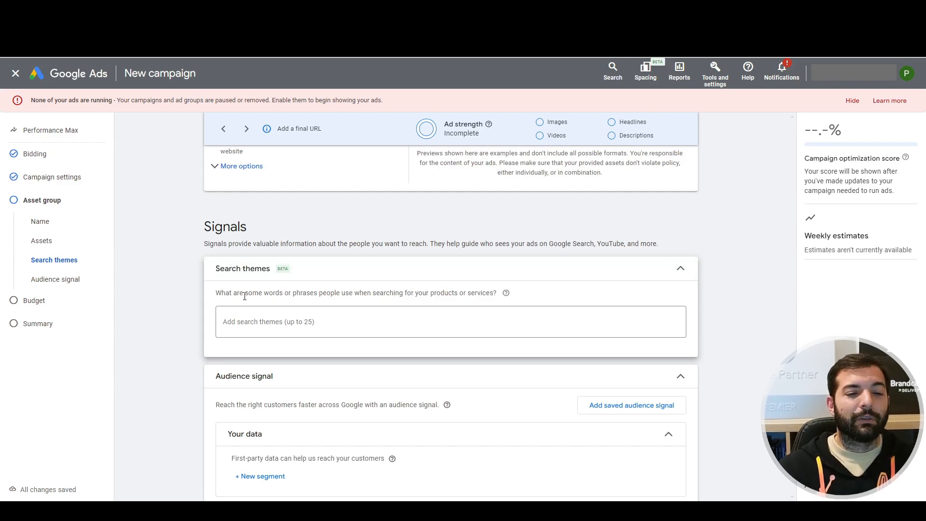
{"action": "left_click", "coordinate": [251, 325]}
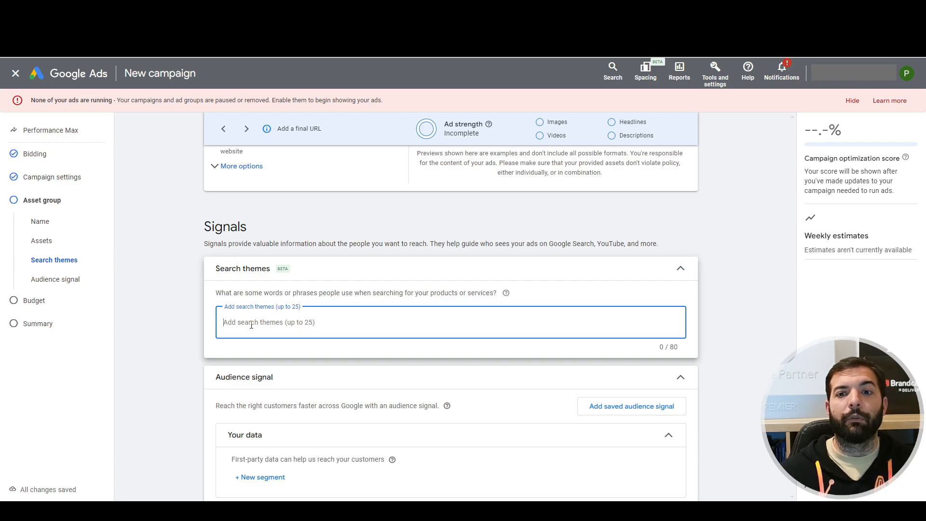
{"action": "scroll", "coordinate": [239, 327], "scroll_direction": "down", "scroll_amount": 3}
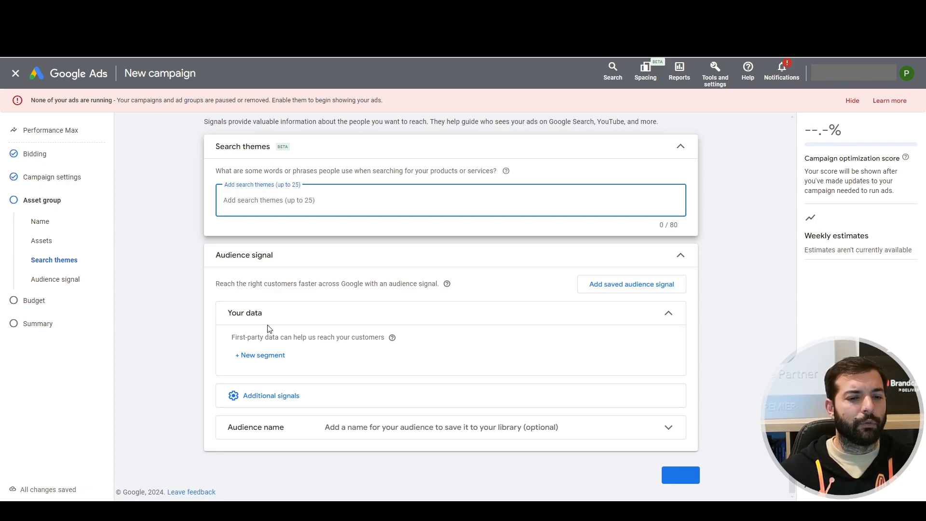
Expand the additional signals of the audience signal and read the first-party data note.
{"action": "left_click", "coordinate": [259, 399]}
{"action": "scroll", "coordinate": [260, 399], "scroll_direction": "down", "scroll_amount": 1}
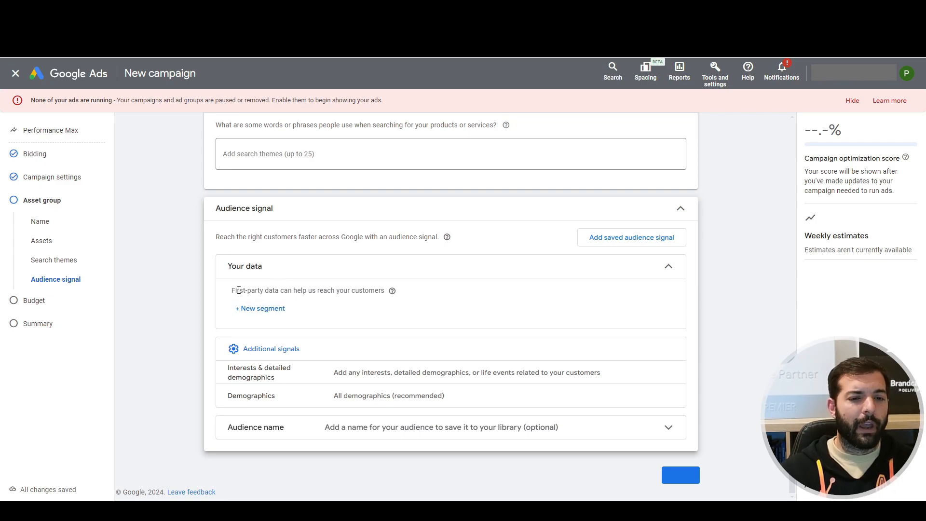
{"action": "left_click_drag", "start_coordinate": [232, 290], "coordinate": [395, 292]}
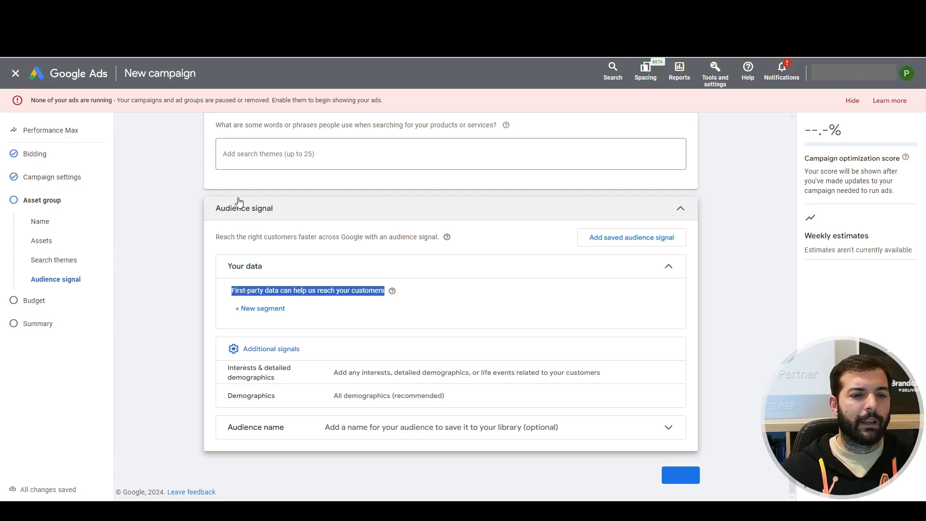
Browse the interests and detailed demographics and add the in-market segments Autos & Vehicles and Baby & Children's Products to the audience signal.
{"action": "left_click", "coordinate": [388, 374]}
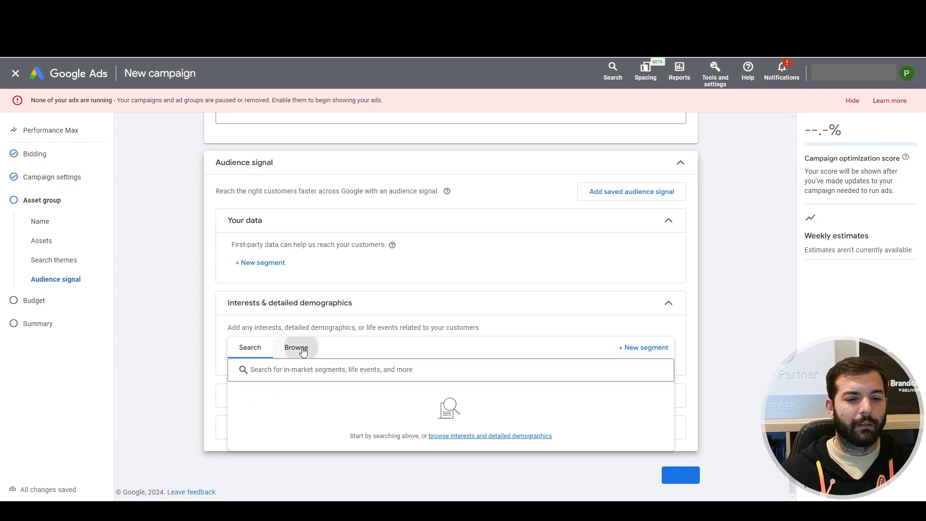
{"action": "left_click", "coordinate": [296, 346]}
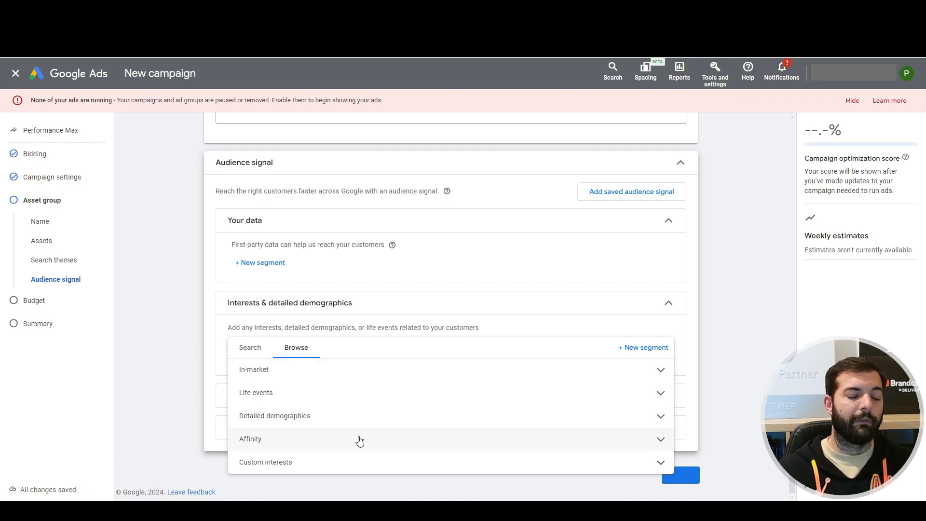
{"action": "left_click", "coordinate": [189, 420]}
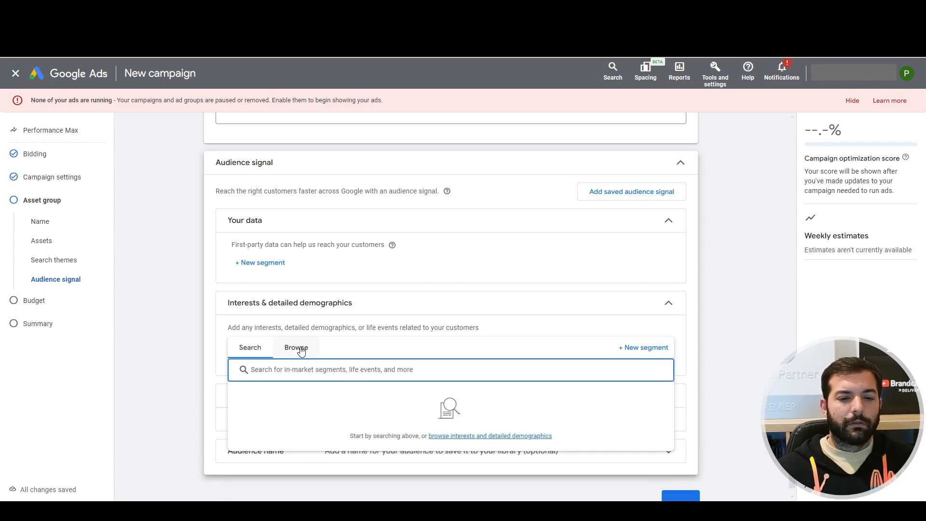
{"action": "left_click", "coordinate": [299, 347]}
{"action": "left_click", "coordinate": [314, 370]}
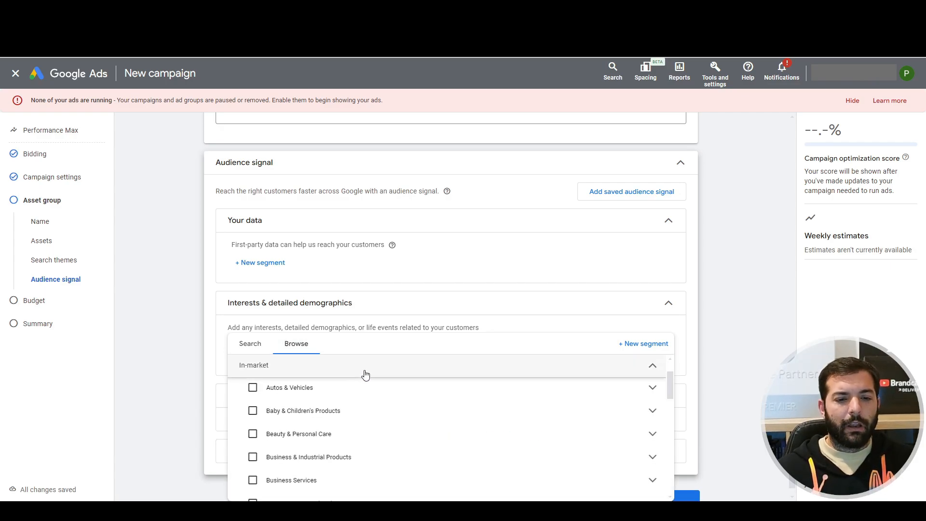
{"action": "left_click", "coordinate": [253, 387]}
{"action": "left_click", "coordinate": [253, 411]}
{"action": "left_click", "coordinate": [695, 344]}
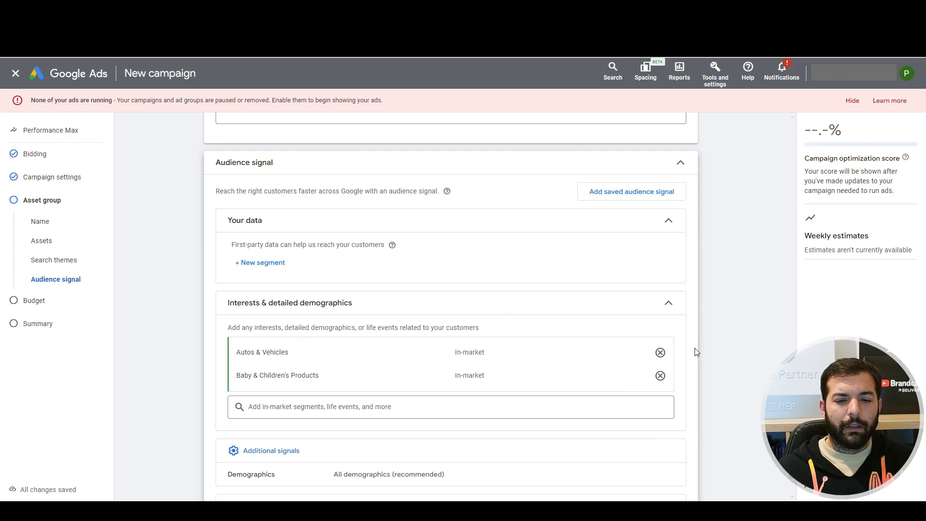
Set the audience signal's age range to 25 to 54 in its demographics and proceed to the budget.
{"action": "scroll", "coordinate": [533, 366], "scroll_direction": "down", "scroll_amount": 2}
{"action": "left_click", "coordinate": [526, 401]}
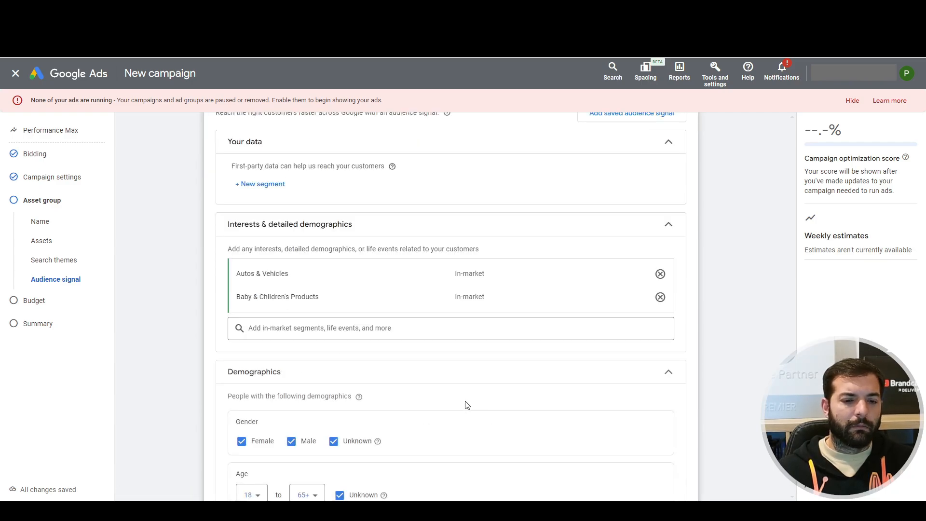
{"action": "scroll", "coordinate": [331, 373], "scroll_direction": "down", "scroll_amount": 2}
{"action": "left_click", "coordinate": [252, 408]}
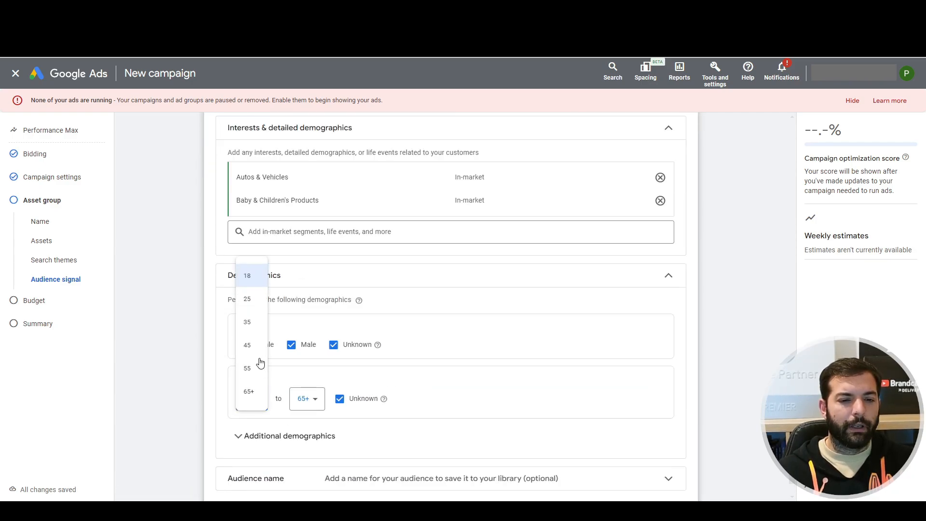
{"action": "left_click", "coordinate": [251, 306]}
{"action": "scroll", "coordinate": [405, 407], "scroll_direction": "down", "scroll_amount": 1}
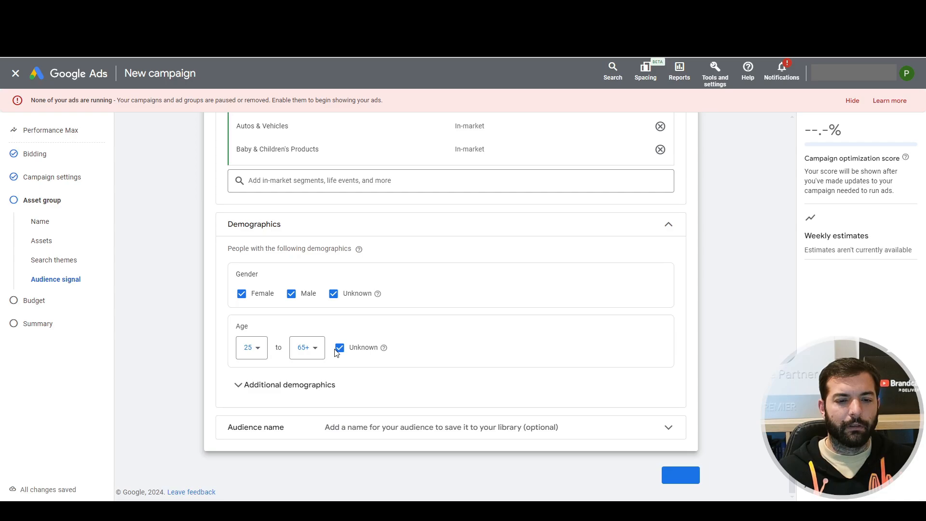
{"action": "left_click", "coordinate": [308, 347]}
{"action": "left_click", "coordinate": [312, 428]}
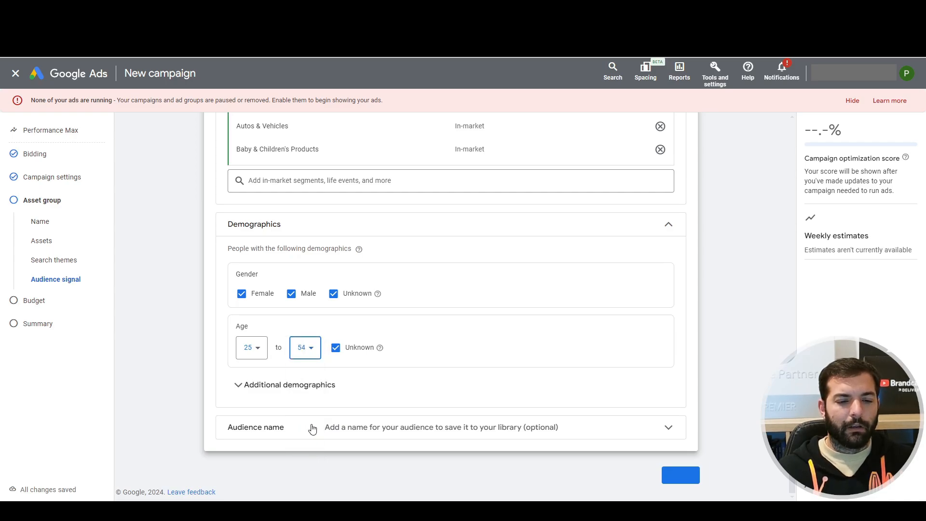
{"action": "left_click", "coordinate": [674, 471]}
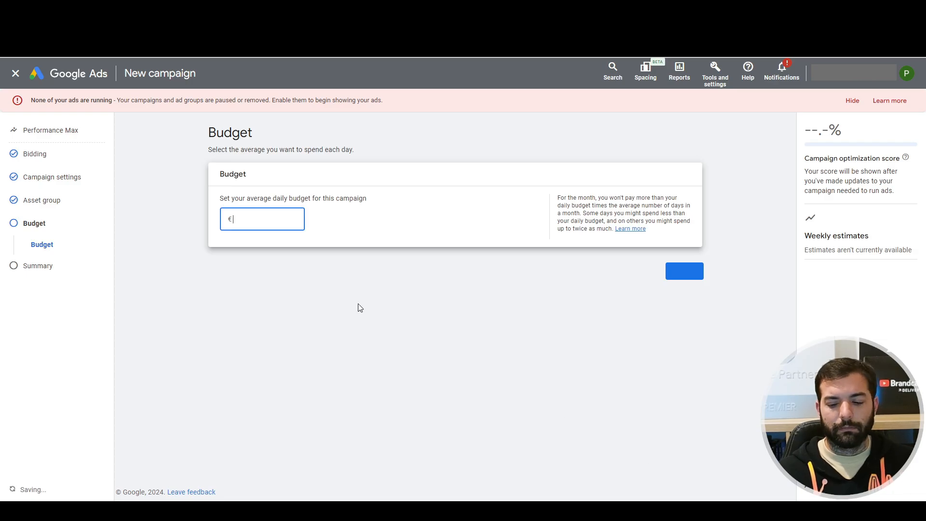
Set the campaign's average daily budget to €1.00 and continue to the summary.
{"action": "type", "text": "1"}
{"action": "left_click", "coordinate": [696, 271]}
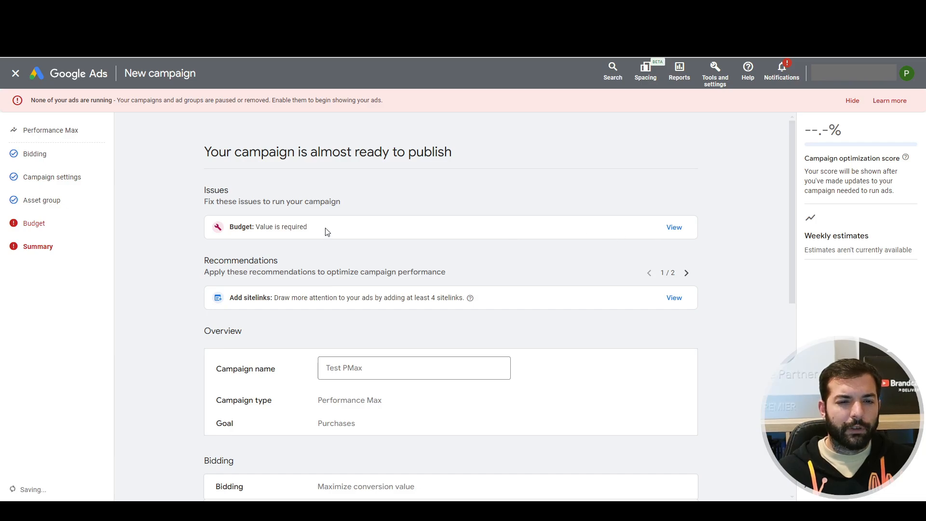
{"action": "left_click", "coordinate": [675, 227]}
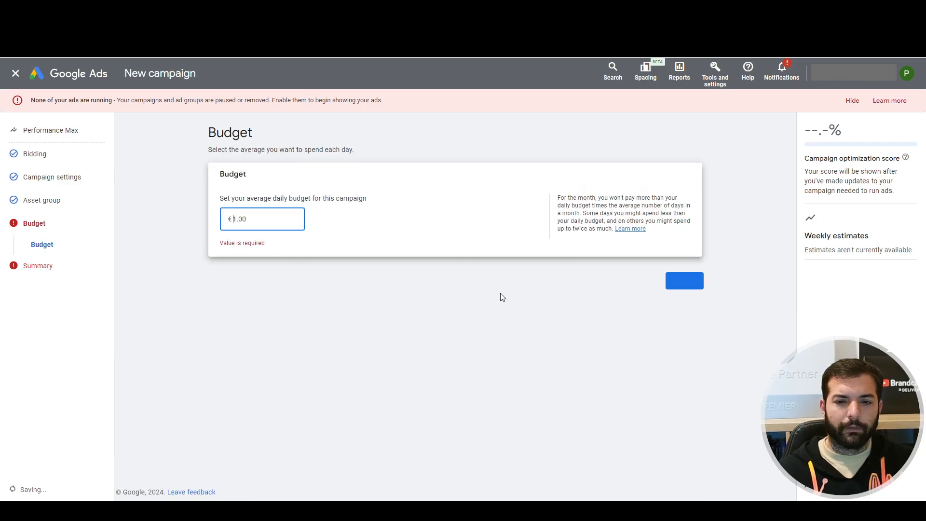
{"action": "left_click", "coordinate": [685, 263]}
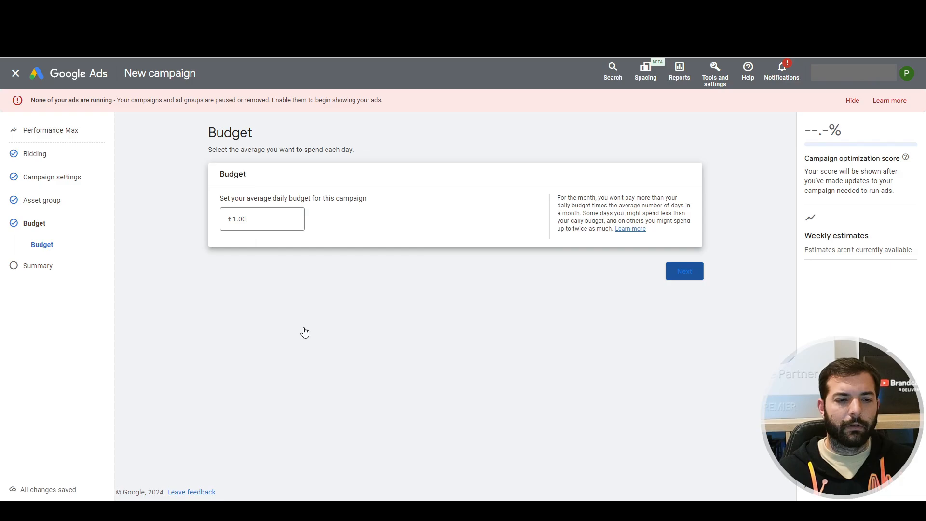
Return from the summary to the asset group's assets, enter the final URL ppcincubator.com and proceed back to the summary.
{"action": "scroll", "coordinate": [328, 332], "scroll_direction": "down", "scroll_amount": 5}
{"action": "left_click", "coordinate": [351, 322]}
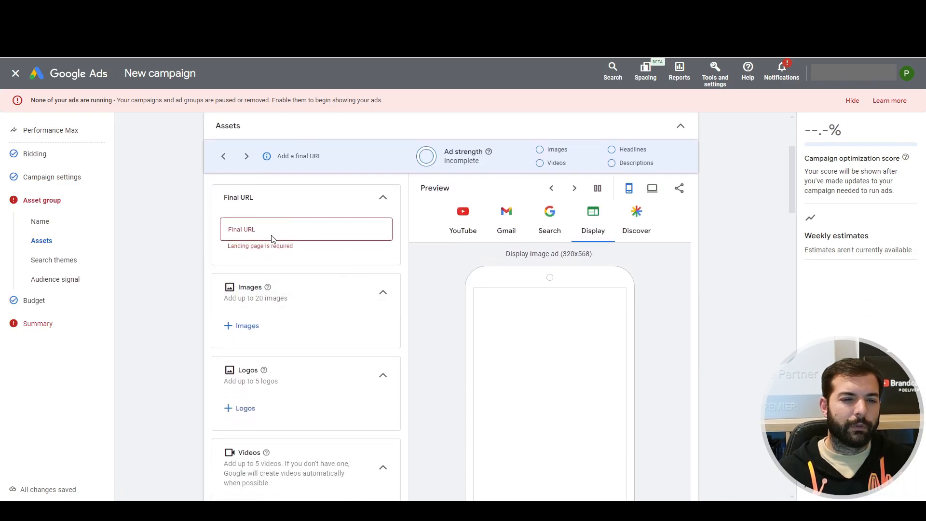
{"action": "left_click", "coordinate": [271, 229]}
{"action": "key", "text": "ctrl+v"}
{"action": "scroll", "coordinate": [273, 233], "scroll_direction": "down", "scroll_amount": 4}
{"action": "scroll", "coordinate": [271, 234], "scroll_direction": "down", "scroll_amount": 15}
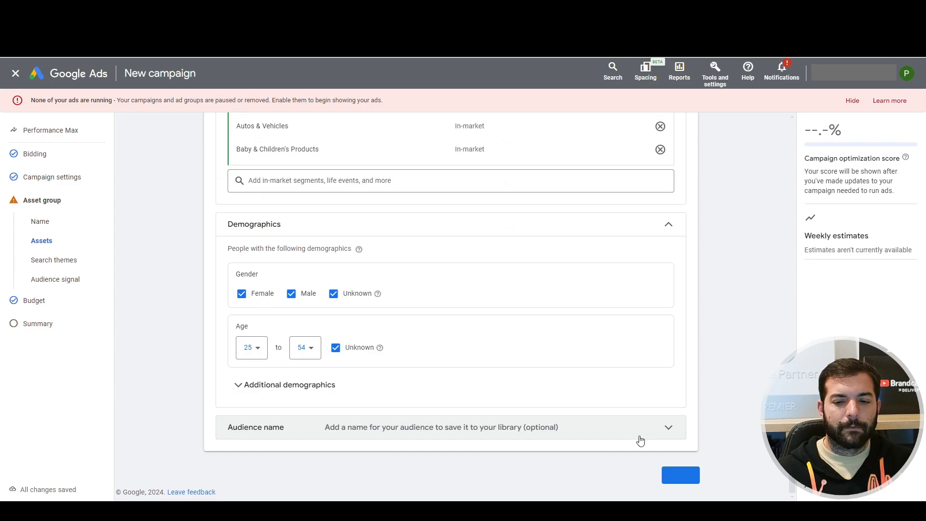
{"action": "left_click", "coordinate": [682, 473]}
{"action": "left_click", "coordinate": [694, 275]}
Check the suggested amounts in the budget section, return to the summary and publish the campaign.
{"action": "scroll", "coordinate": [628, 400], "scroll_direction": "down", "scroll_amount": 4}
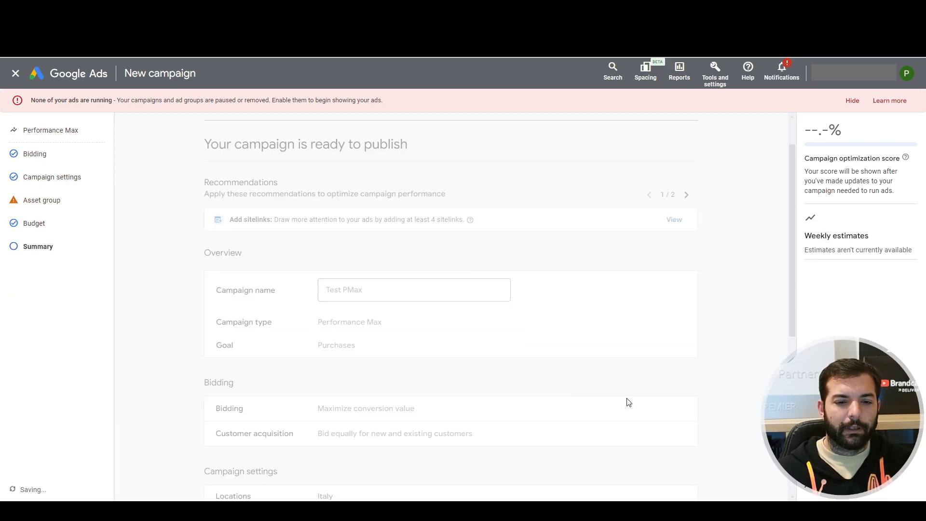
{"action": "left_click", "coordinate": [35, 223]}
{"action": "scroll", "coordinate": [339, 388], "scroll_direction": "down", "scroll_amount": 2}
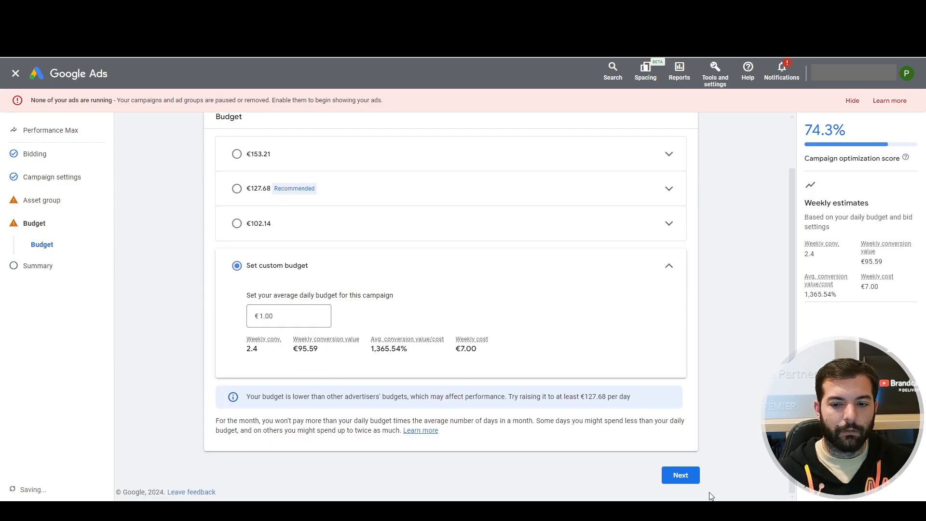
{"action": "left_click", "coordinate": [687, 480]}
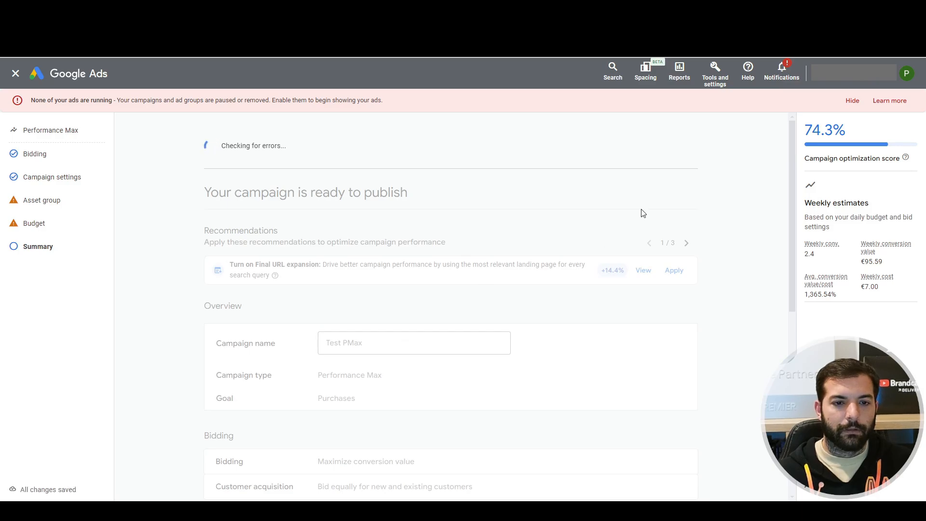
{"action": "left_click", "coordinate": [673, 154]}
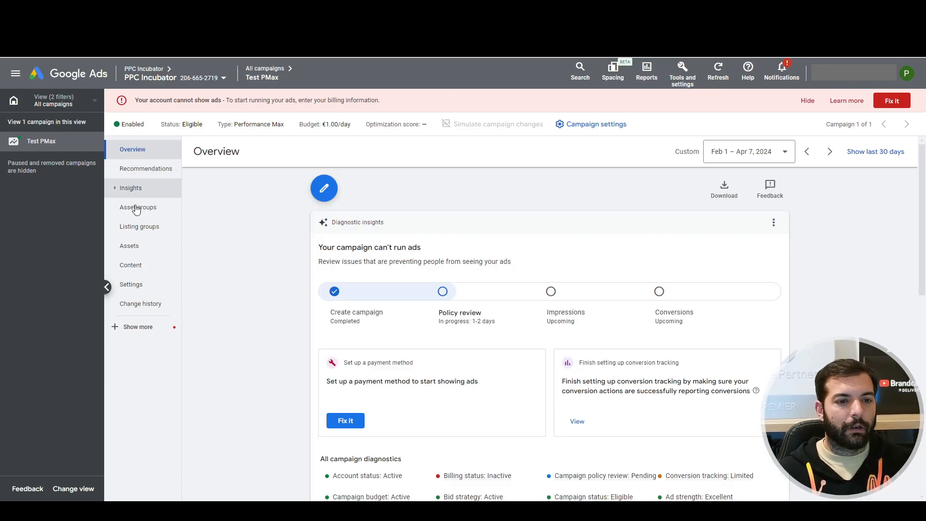
Open the published campaign's asset groups, review Asset Group 1's assets in edit mode and leave without saving.
{"action": "left_click", "coordinate": [136, 208]}
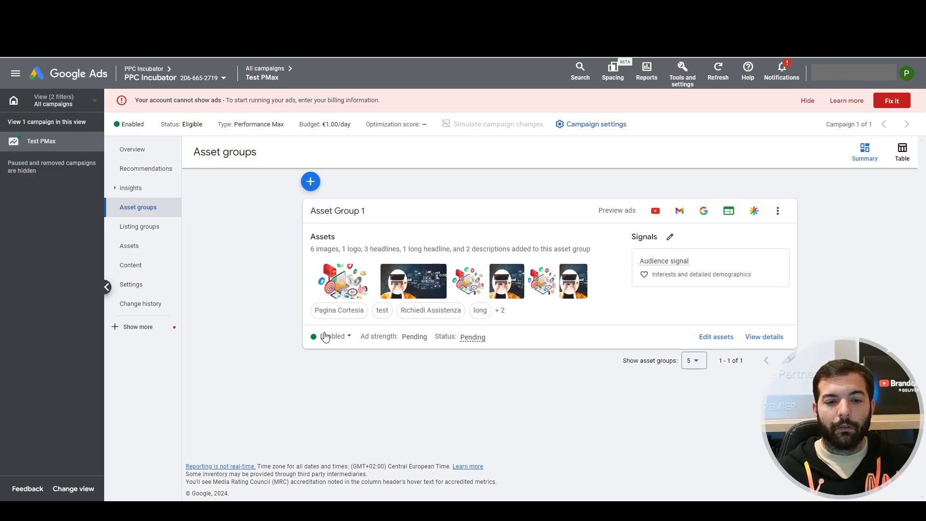
{"action": "left_click", "coordinate": [708, 340]}
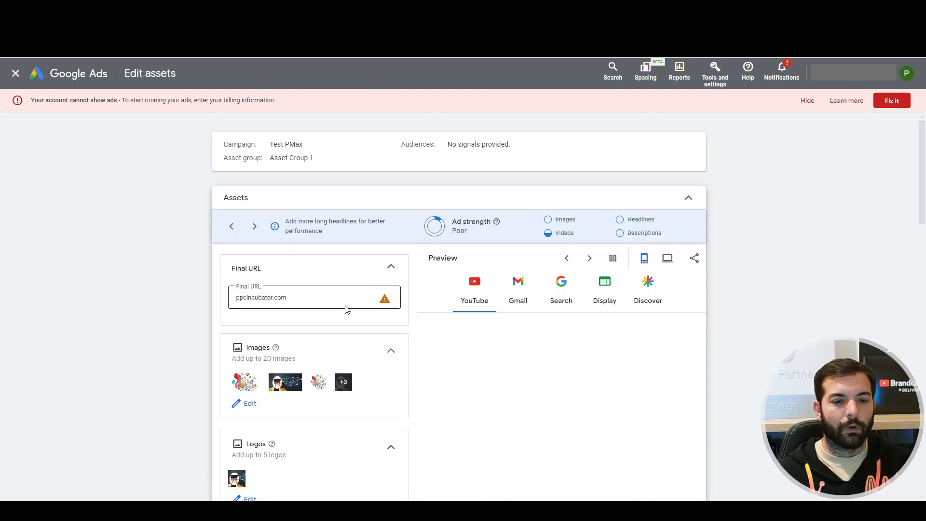
{"action": "scroll", "coordinate": [269, 390], "scroll_direction": "down", "scroll_amount": 20}
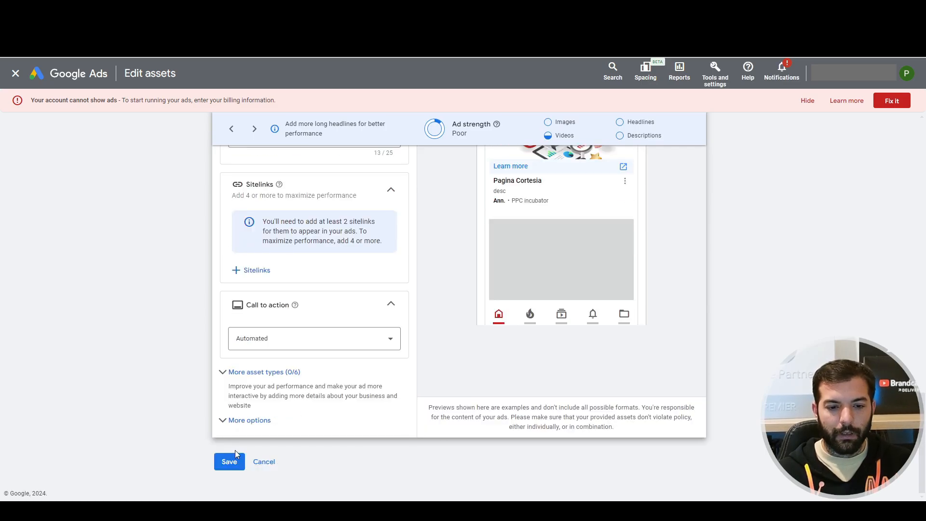
{"action": "left_click", "coordinate": [264, 461]}
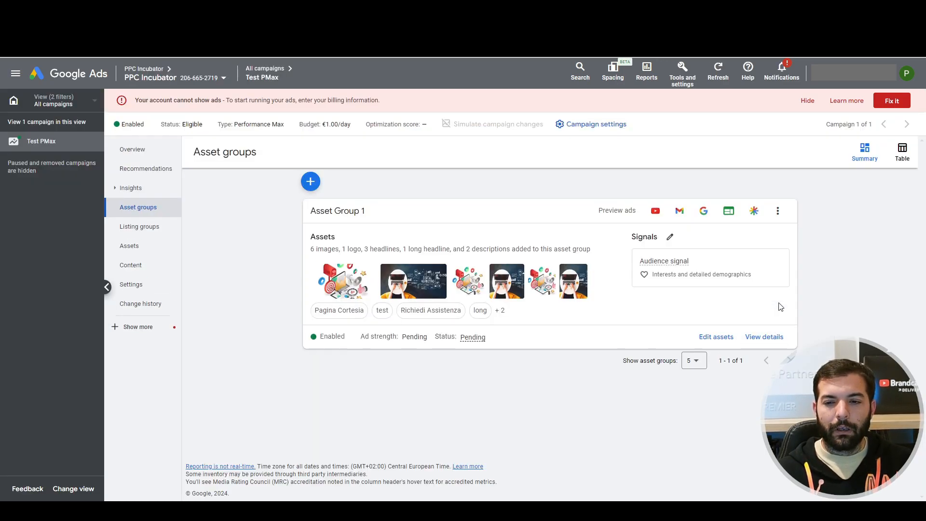
Review Asset Group 1's signals, including its interests and demographics, in edit mode and leave without saving.
{"action": "left_click", "coordinate": [669, 239]}
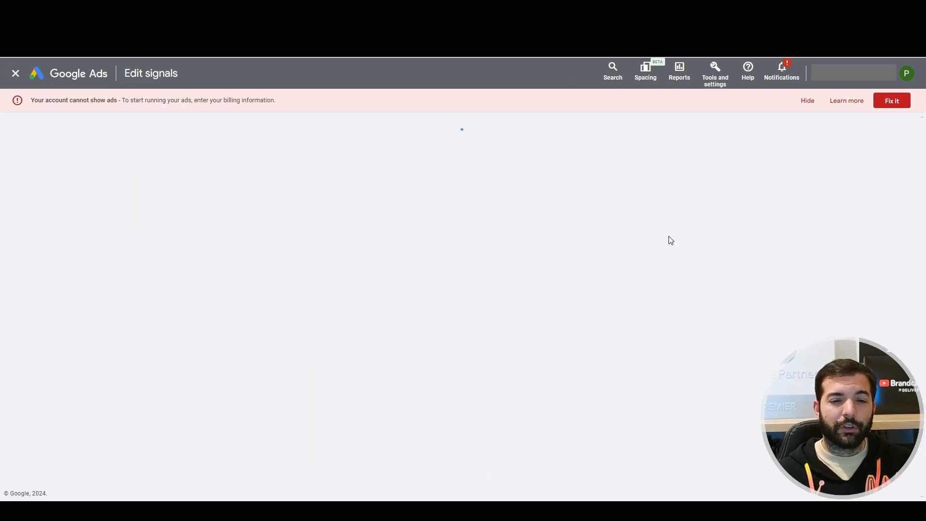
{"action": "scroll", "coordinate": [317, 297], "scroll_direction": "down", "scroll_amount": 7}
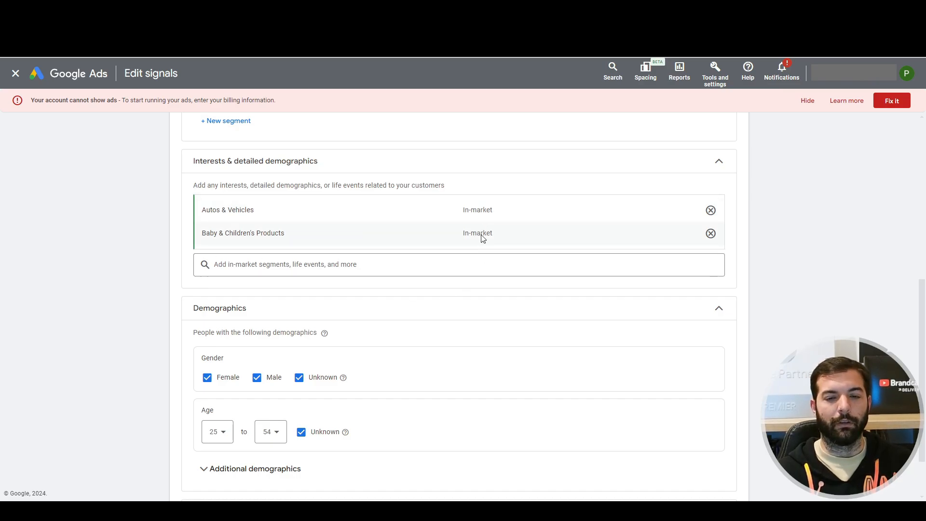
{"action": "scroll", "coordinate": [427, 372], "scroll_direction": "down", "scroll_amount": 2}
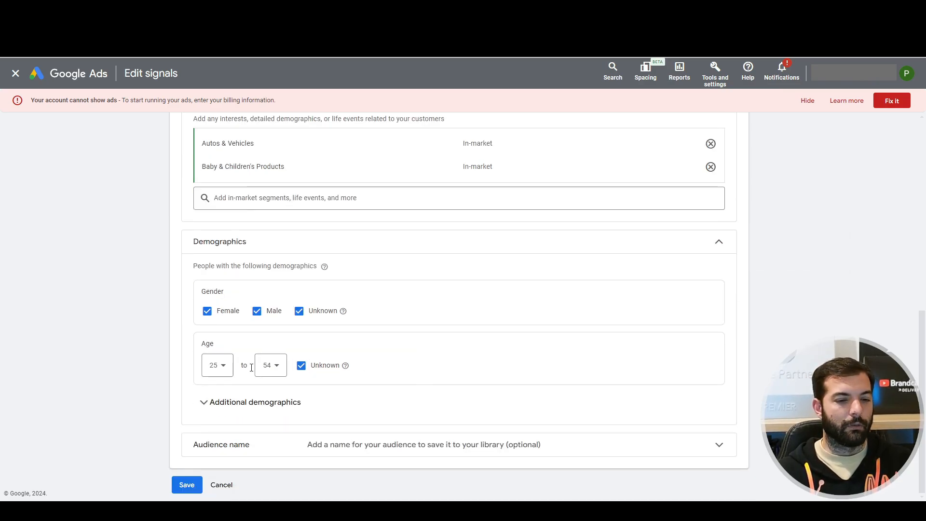
{"action": "left_click", "coordinate": [224, 484]}
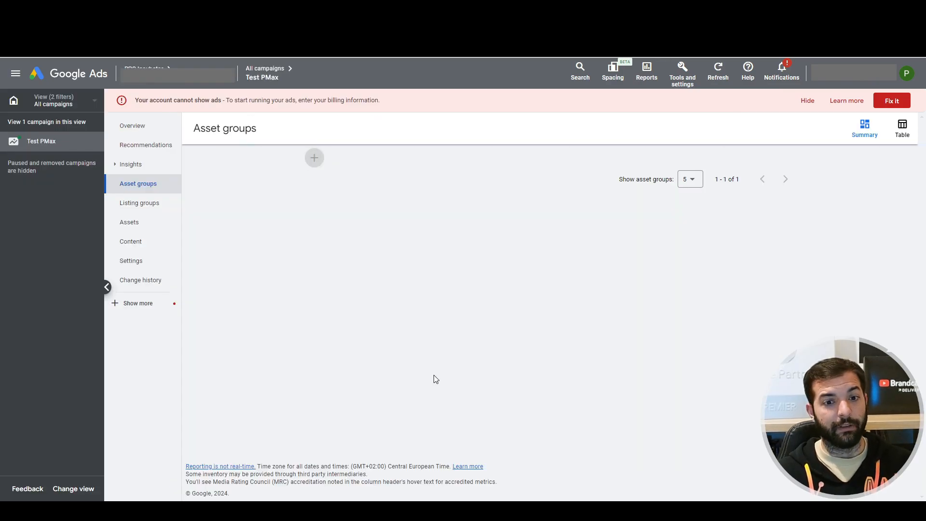